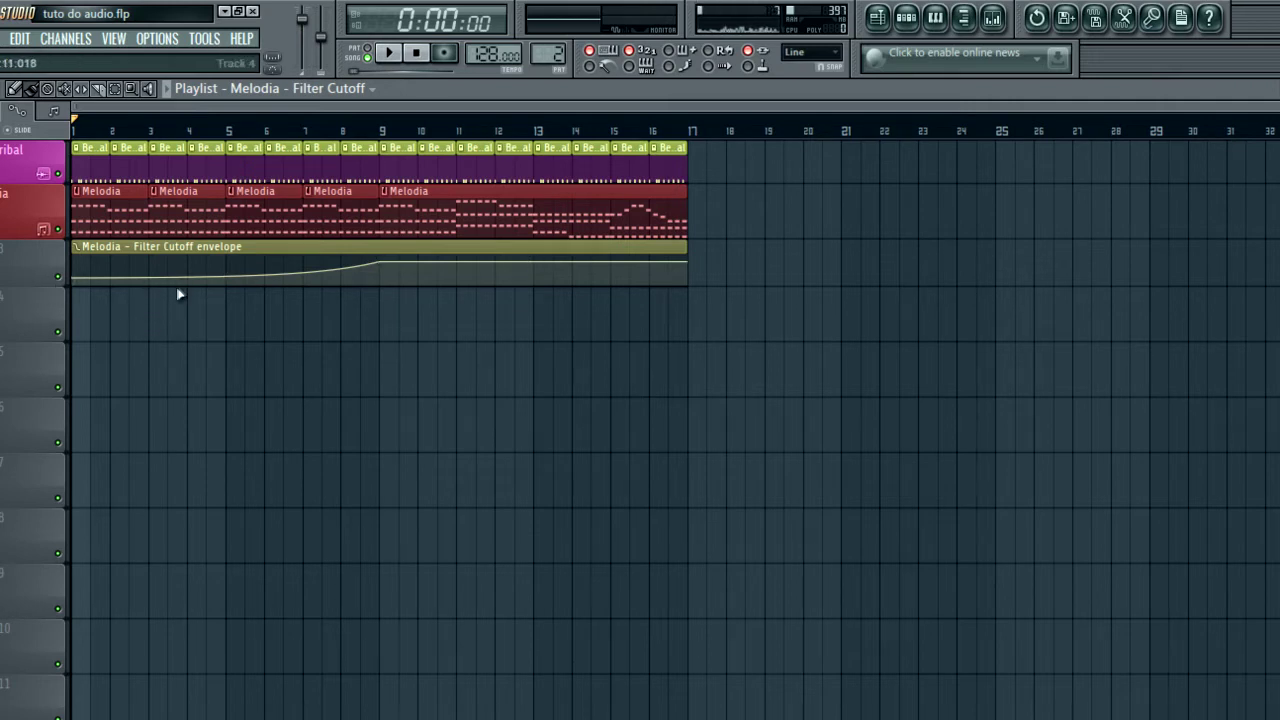
Step: Export the song as a 24-bit WAV file named TRACK NOVA in the desktop's tutorial folder and start the render
left_click(1, 39)
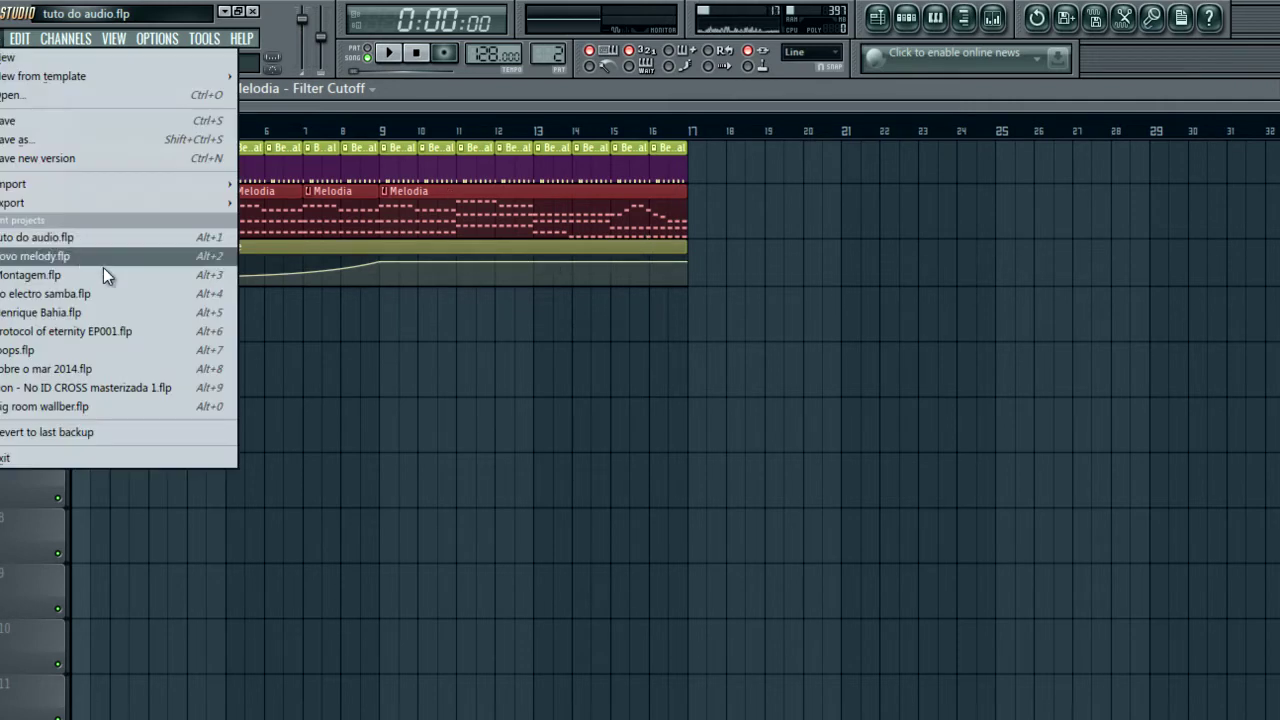
mouse_move(38, 201)
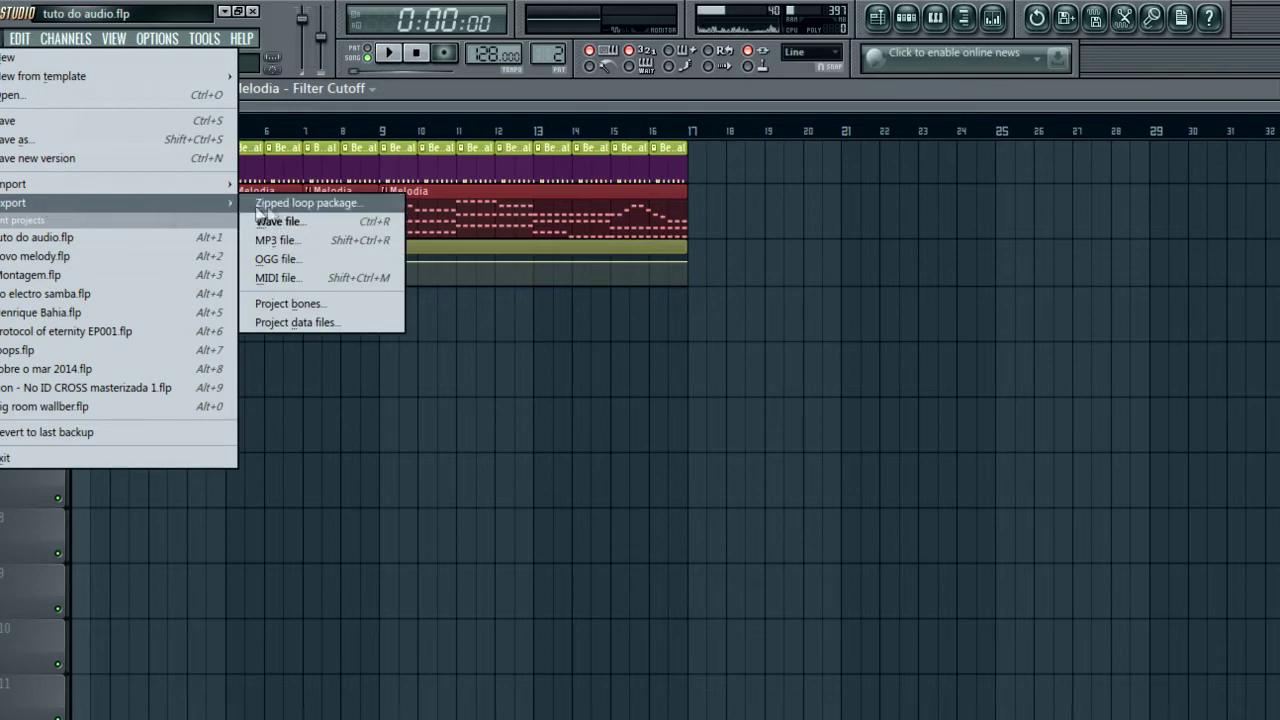
left_click(288, 217)
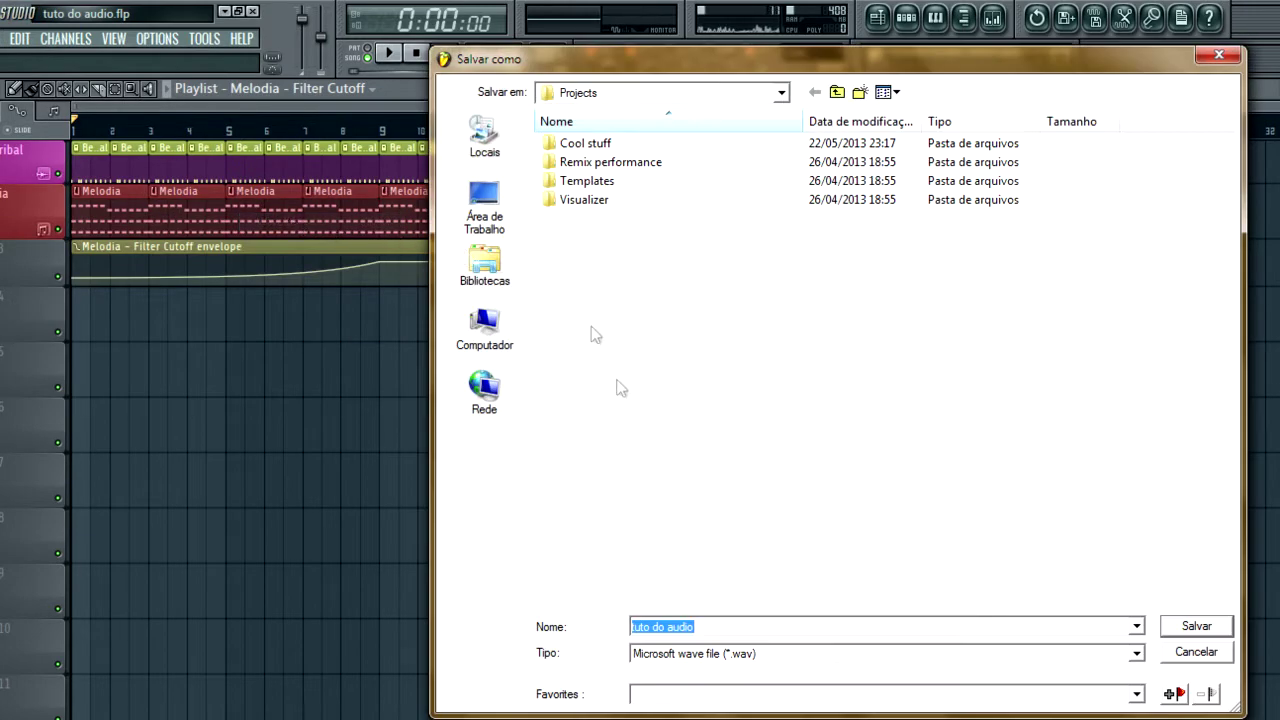
left_click(483, 238)
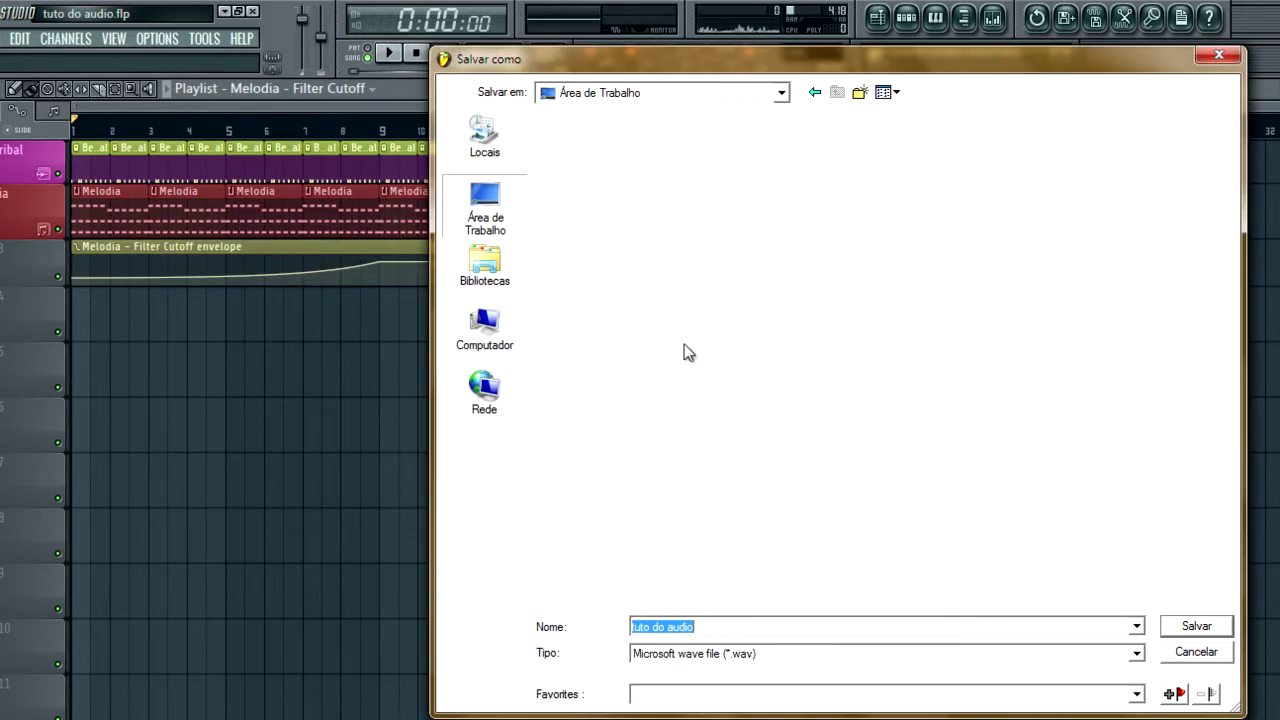
left_click(691, 316)
scroll(686, 377, "down", 3)
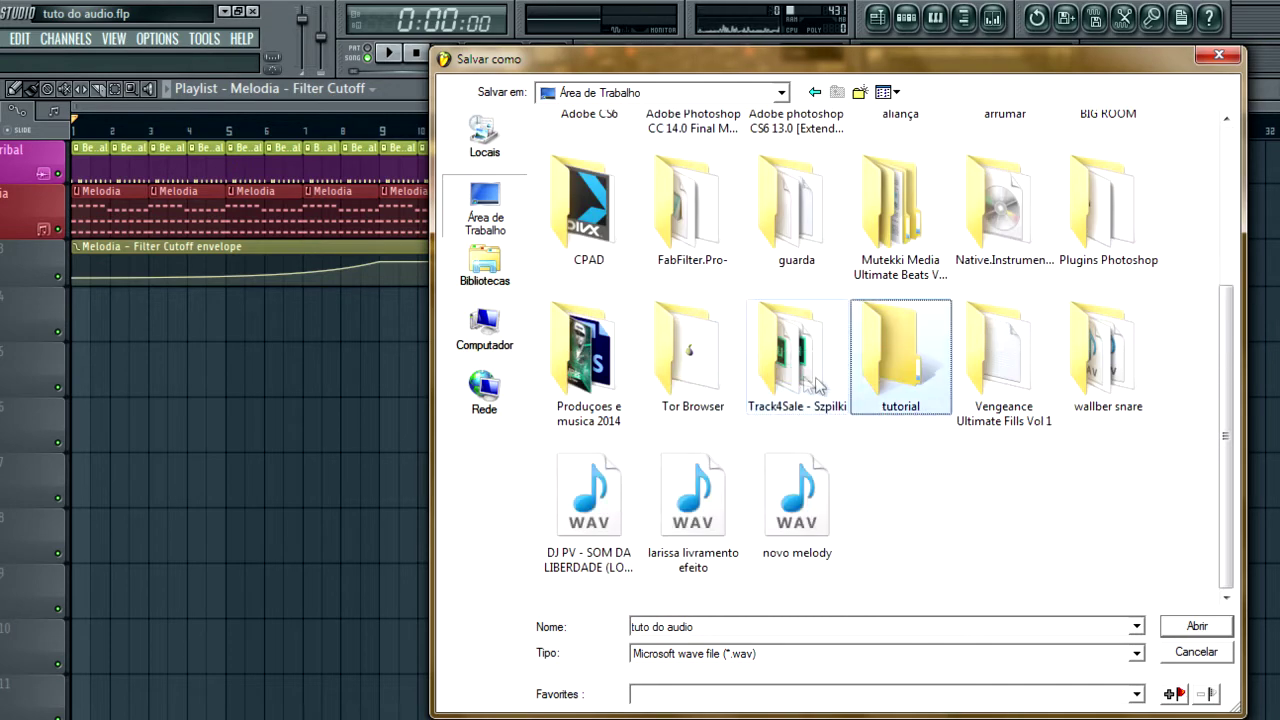
double_click(859, 367)
left_click(711, 626)
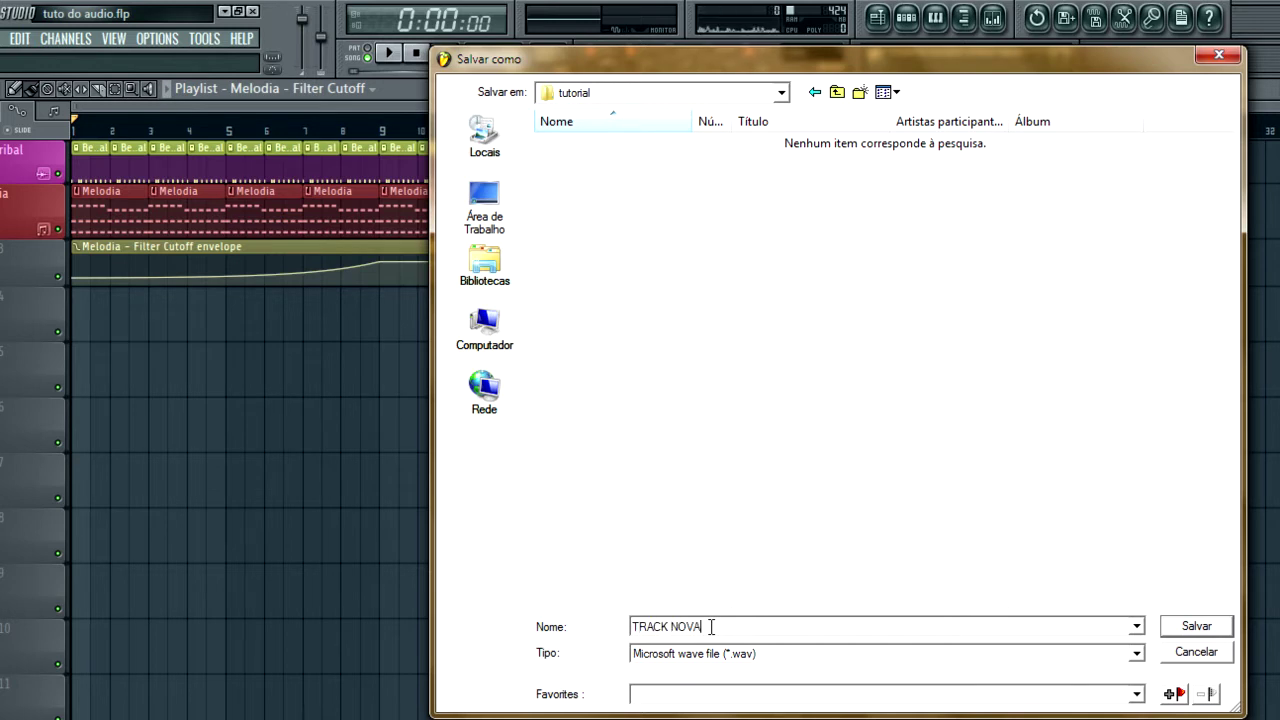
left_click(1203, 624)
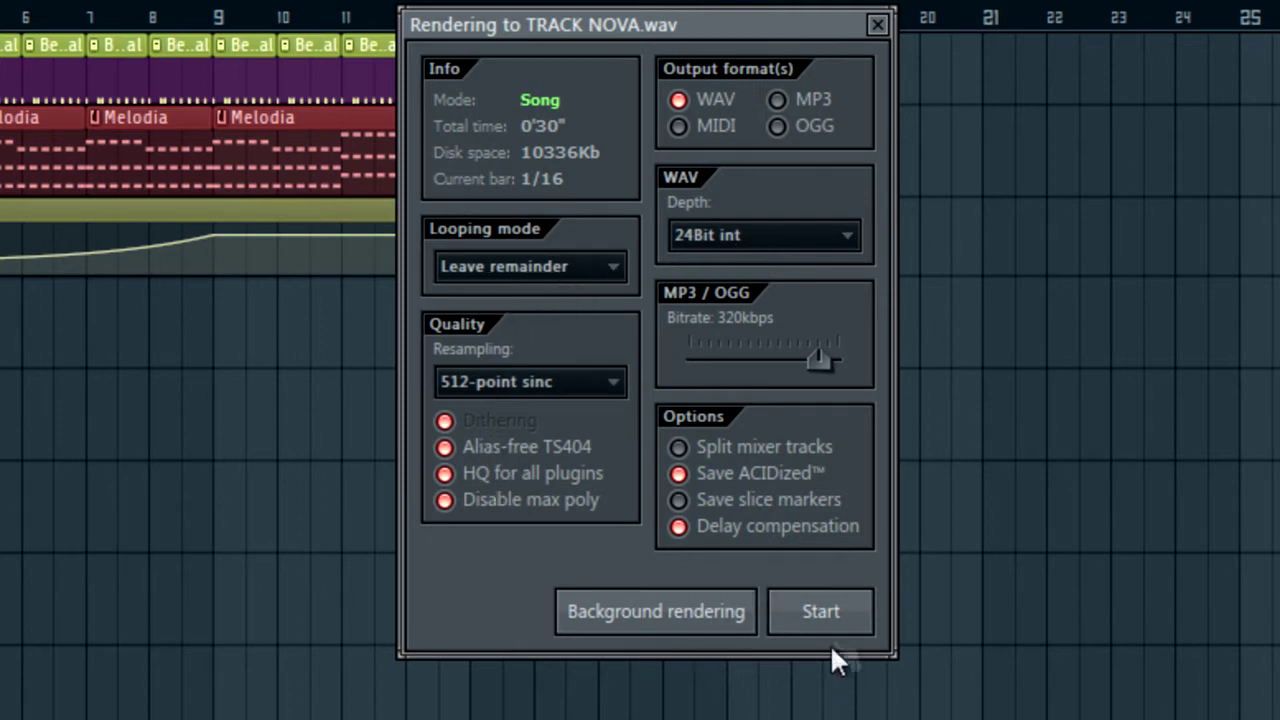
left_click(845, 616)
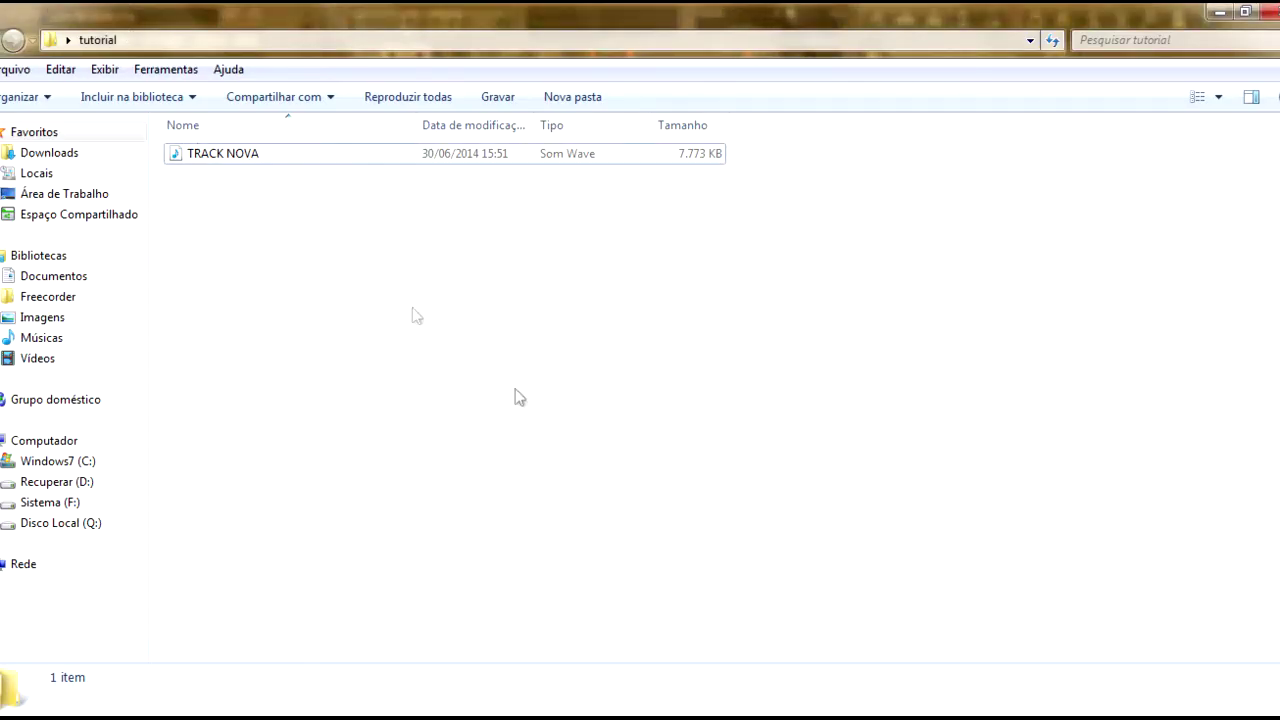
Step: Open the rendered TRACK NOVA wave file from the tutorial folder in Sound Forge Pro and play it
left_click(193, 155)
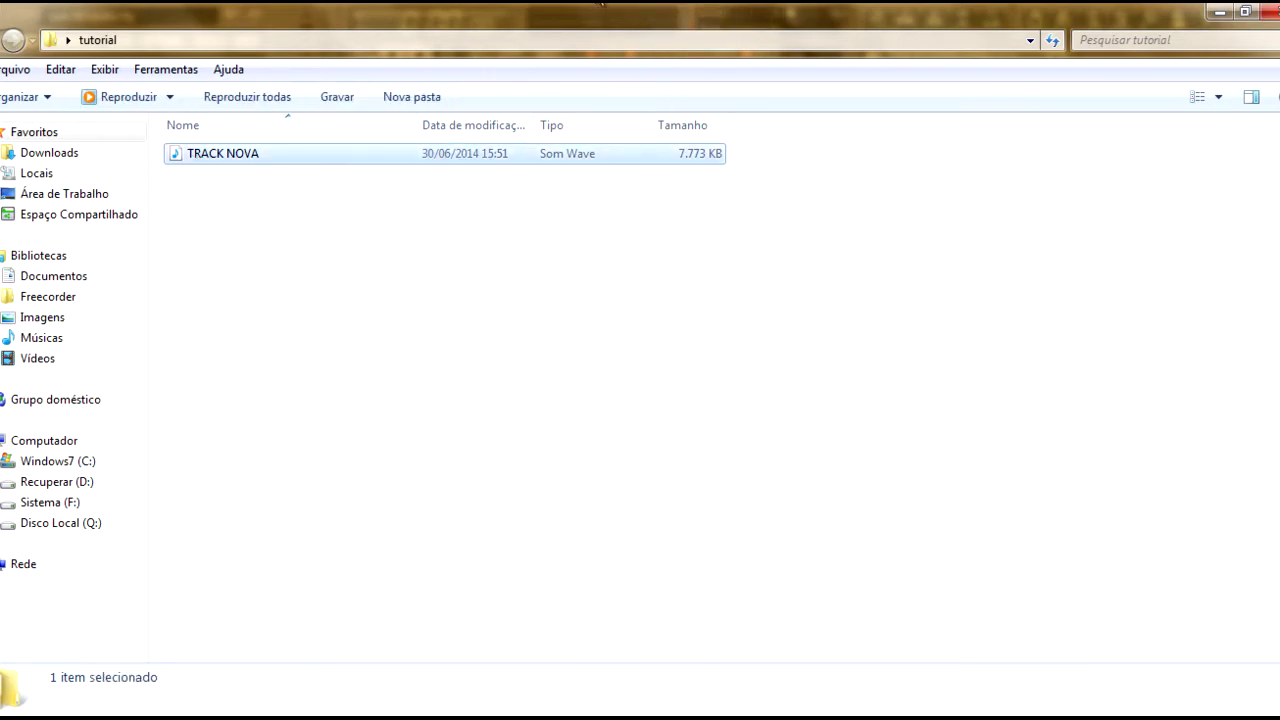
left_click_drag(601, 2, 434, 340)
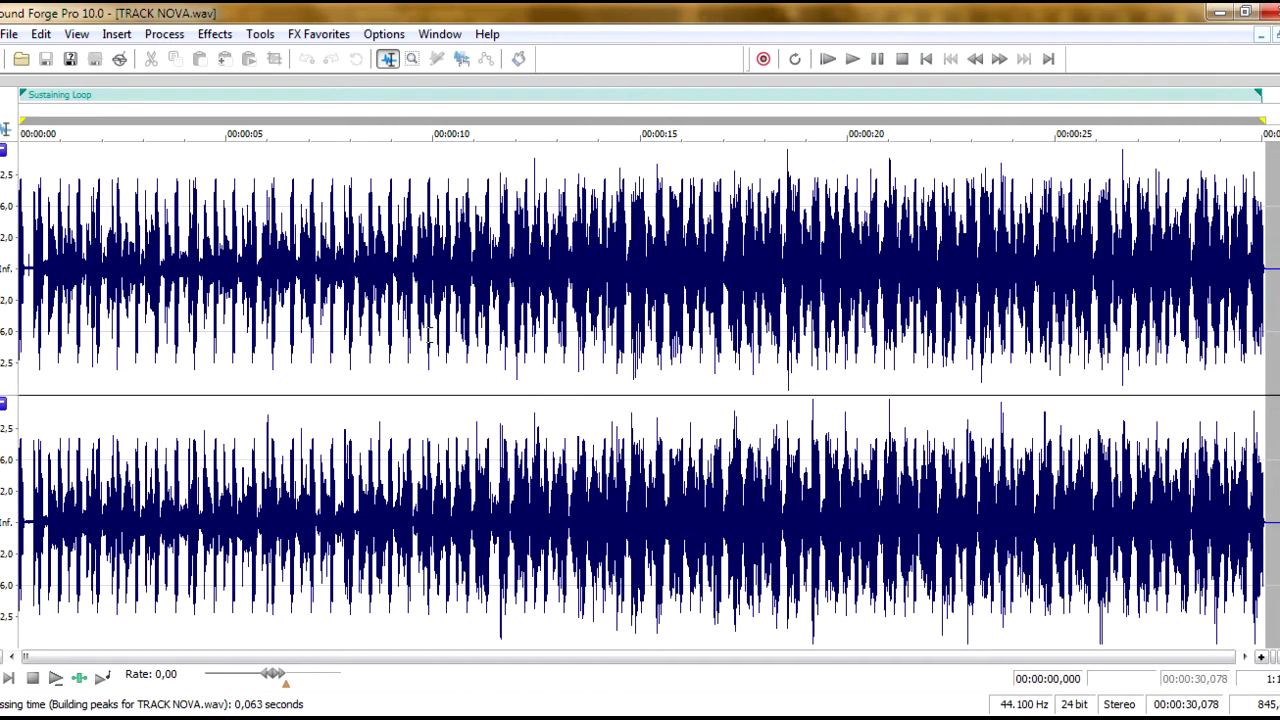
key("space")
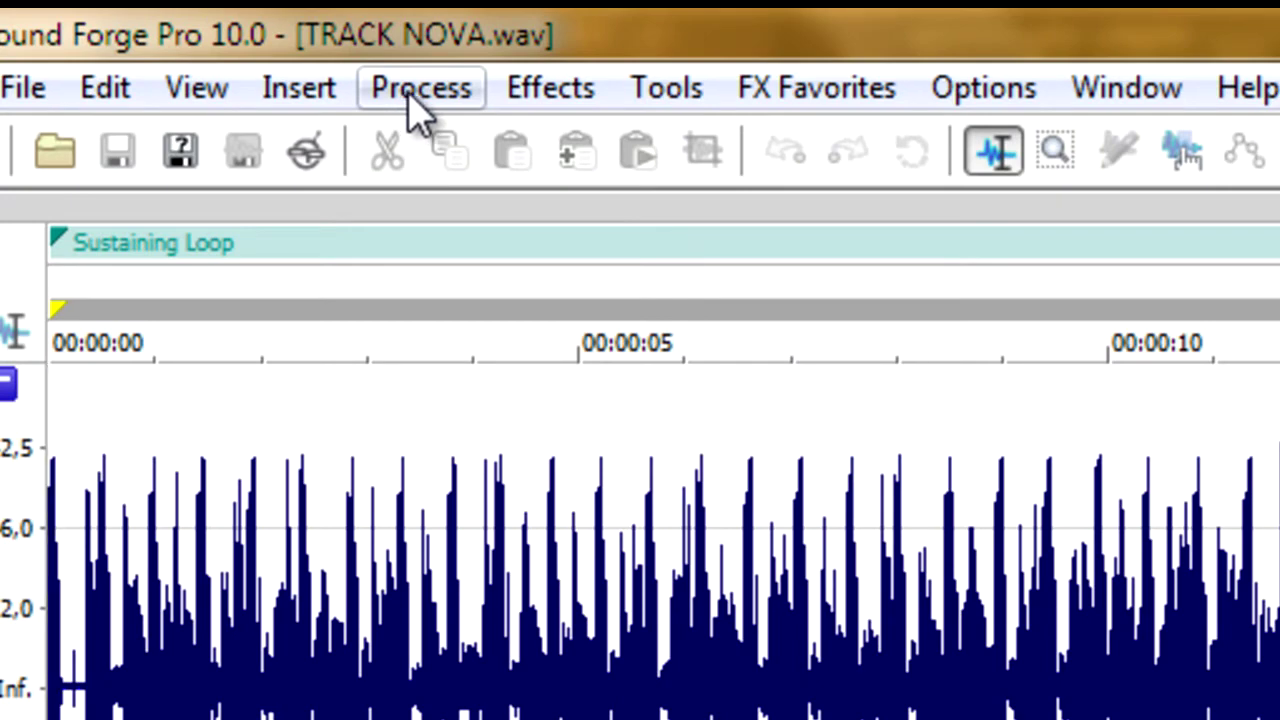
Step: Convert the track to 16-bit with the Bit-Depth Converter, using Highpass Triangular dither and High-pass contour noise shaping
left_click(415, 105)
mouse_move(606, 200)
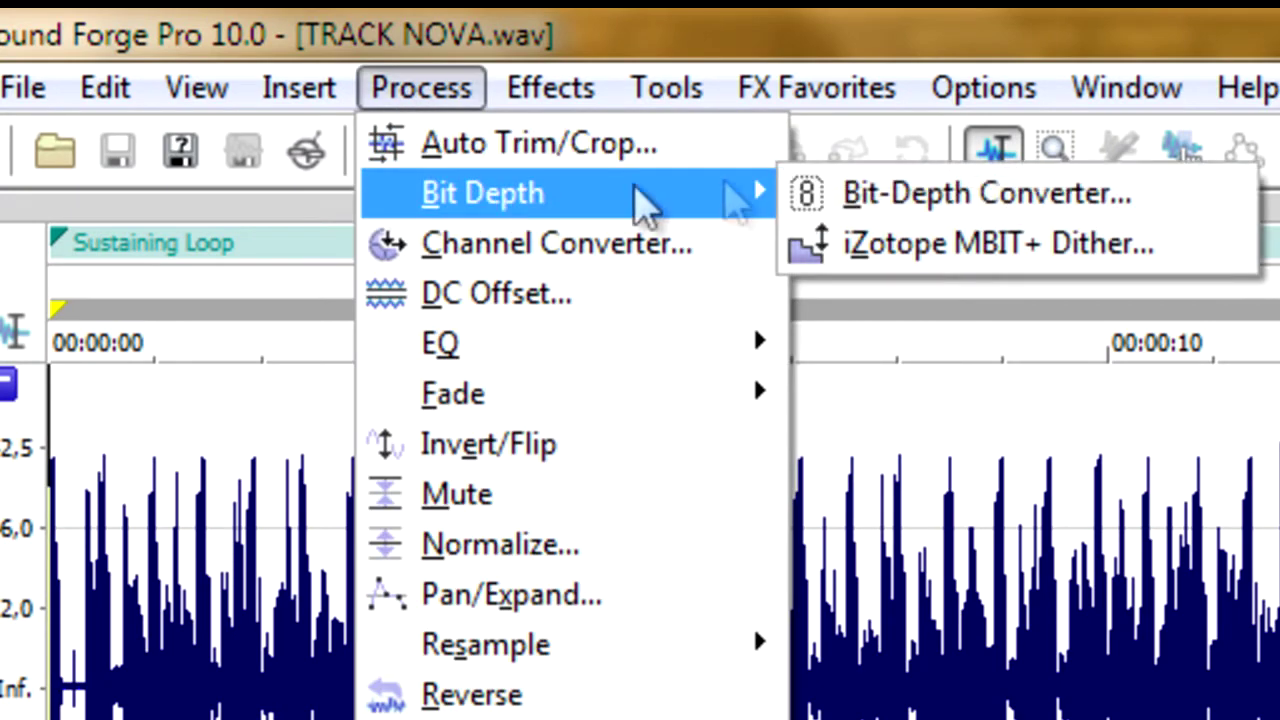
left_click(908, 195)
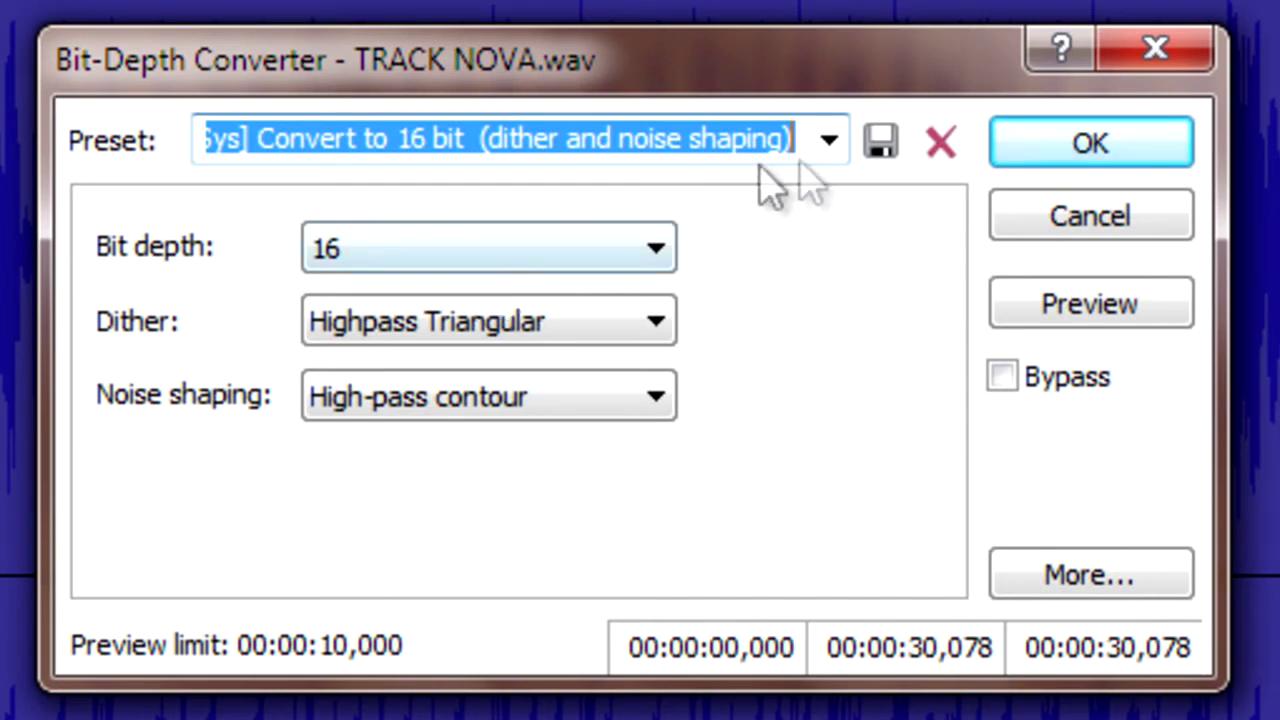
left_click(830, 141)
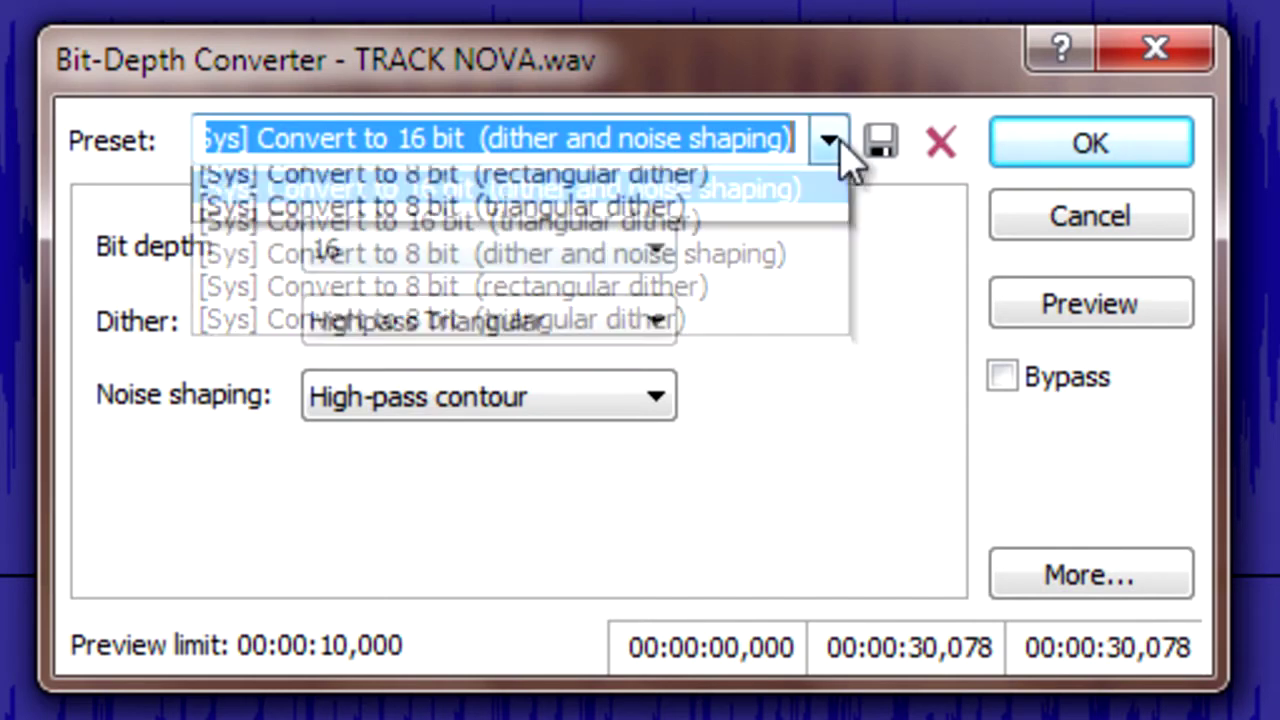
left_click(521, 223)
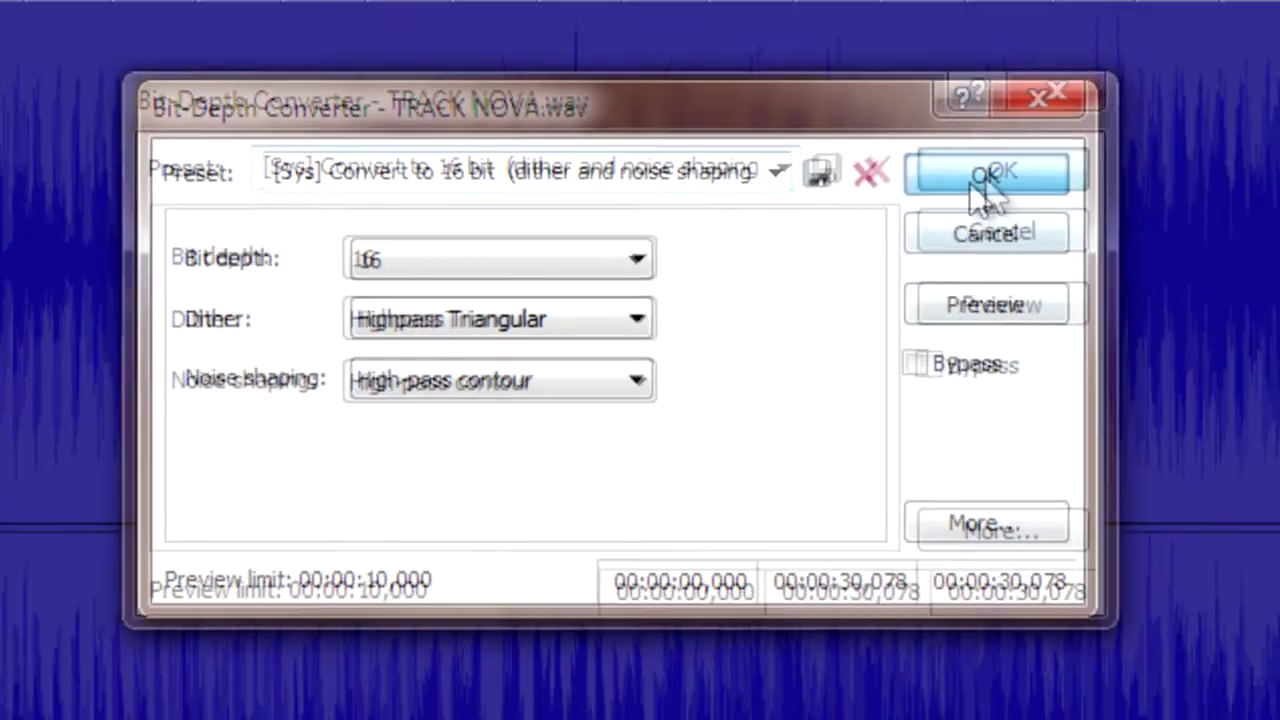
left_click(1072, 160)
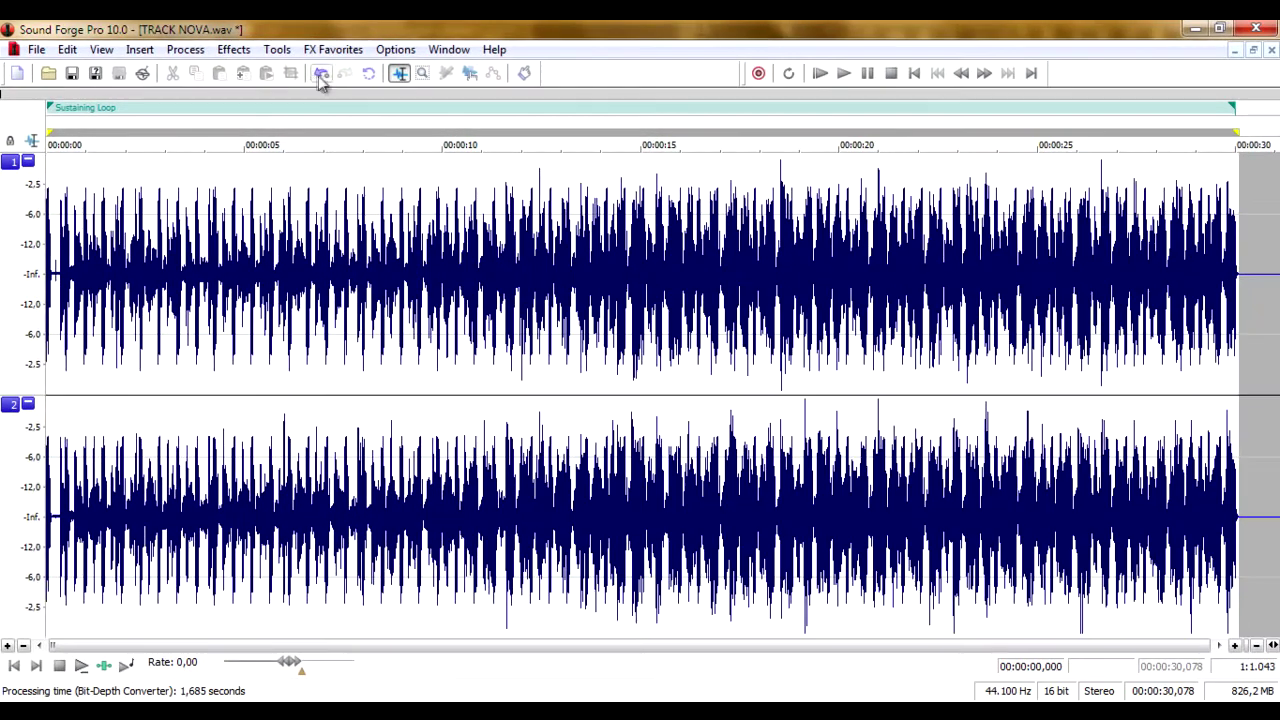
Step: Undo and redo the bit-depth conversion to compare the waveform before and after it
left_click(335, 78)
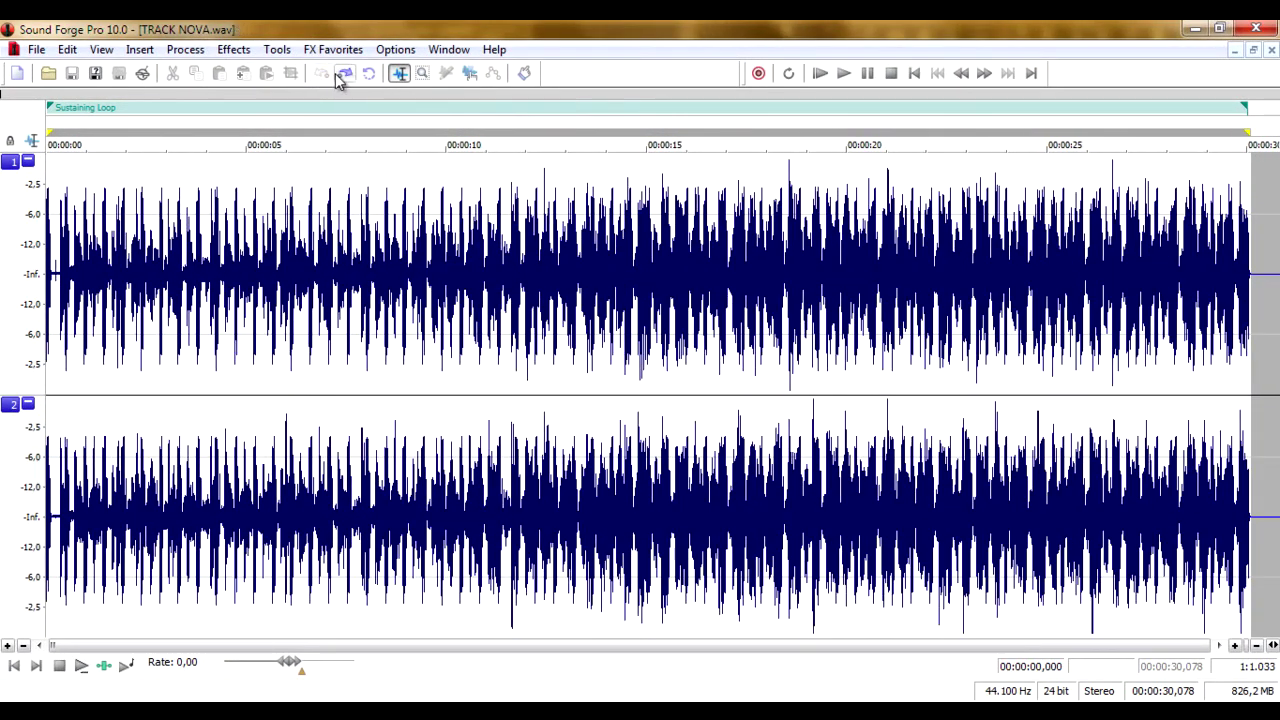
left_click(343, 79)
left_click(322, 75)
left_click(345, 78)
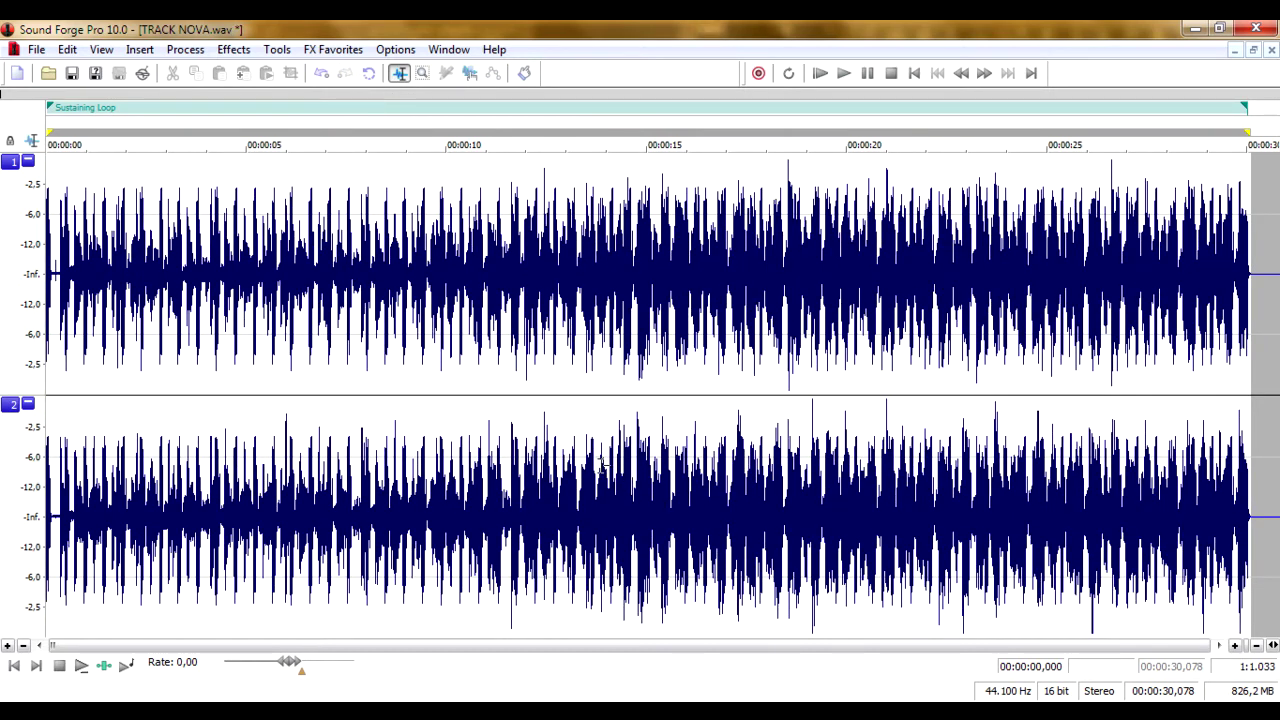
Step: Save the converted audio as a new wave file named TRACK NOVA16BIT in the tutorial folder
left_click(36, 49)
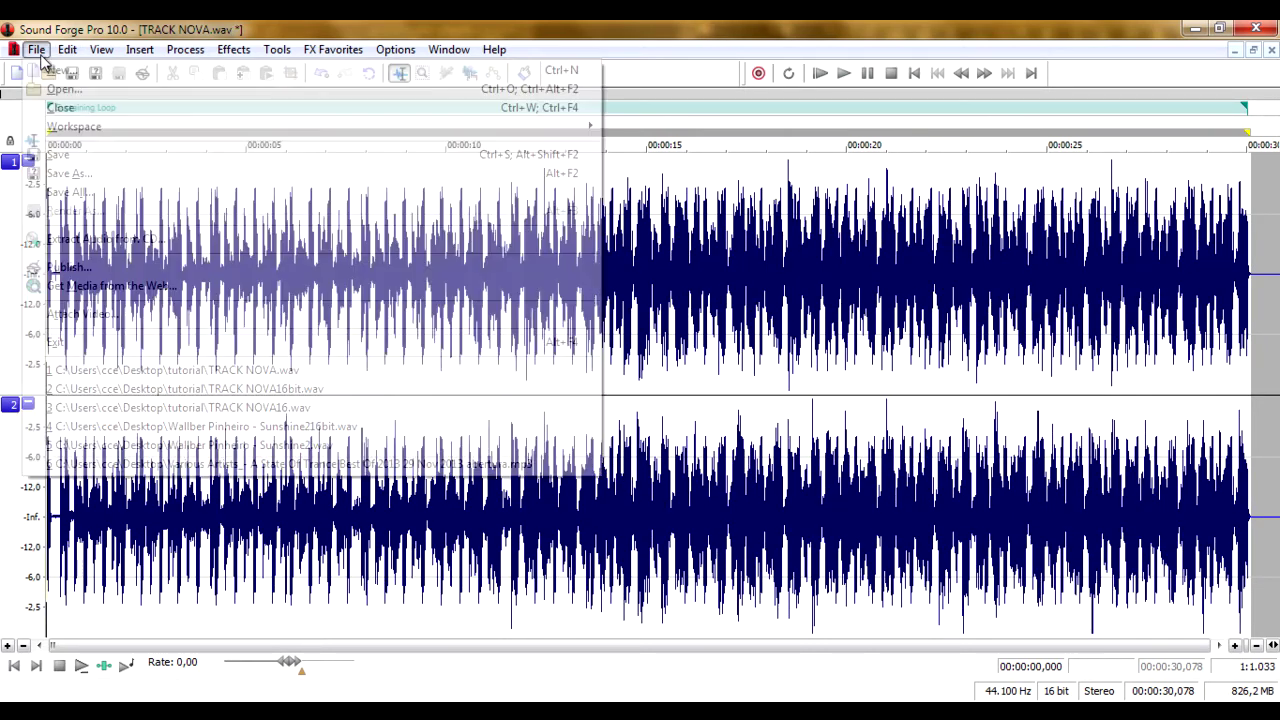
left_click(108, 183)
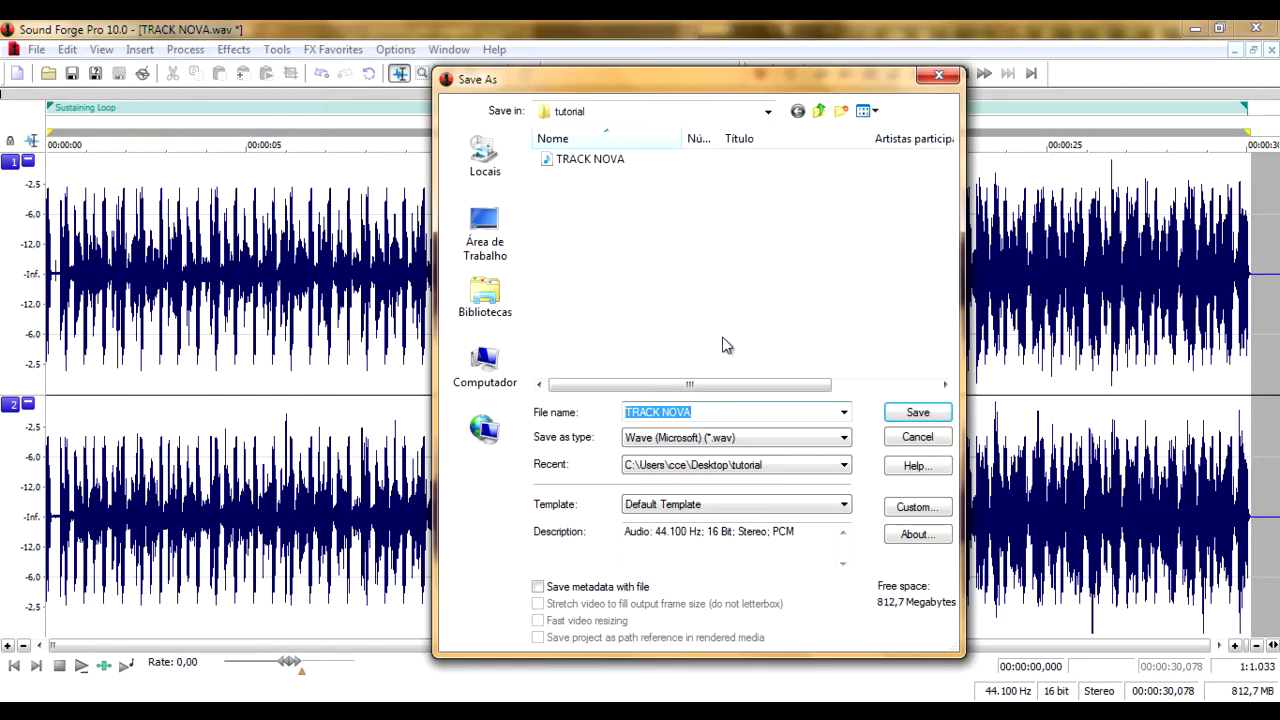
left_click(709, 410)
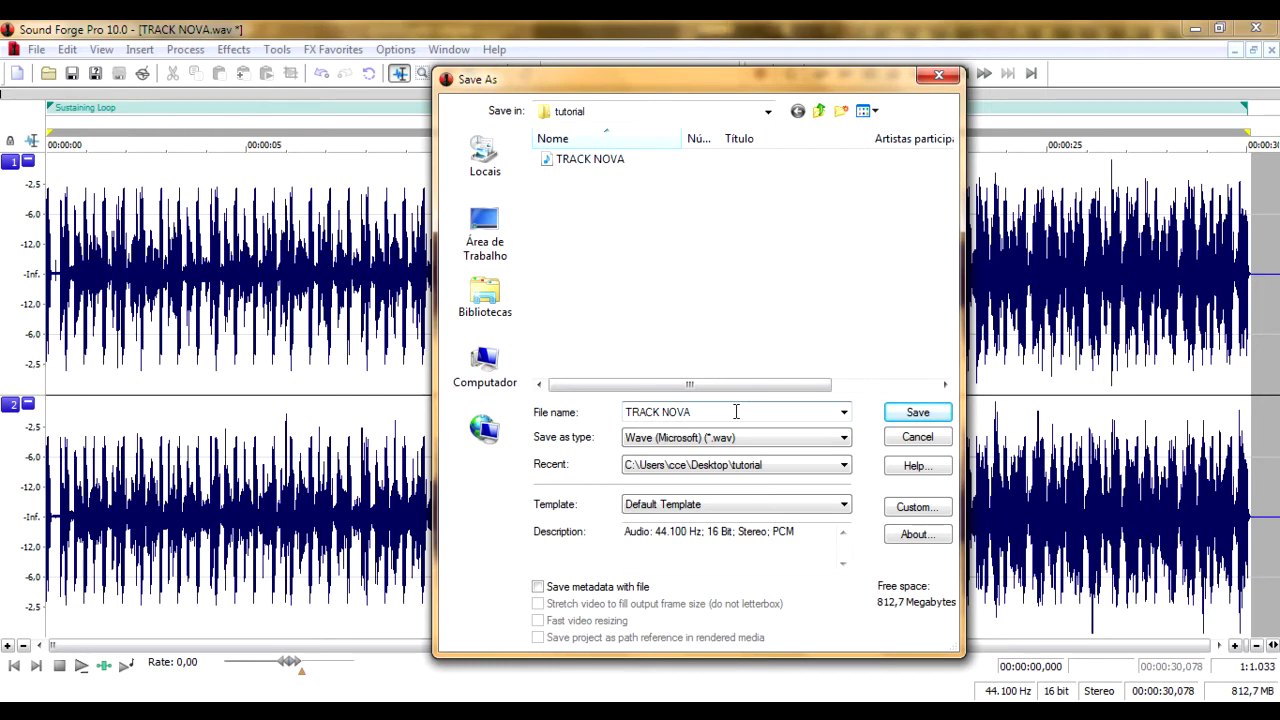
type("16B")
key("Return")
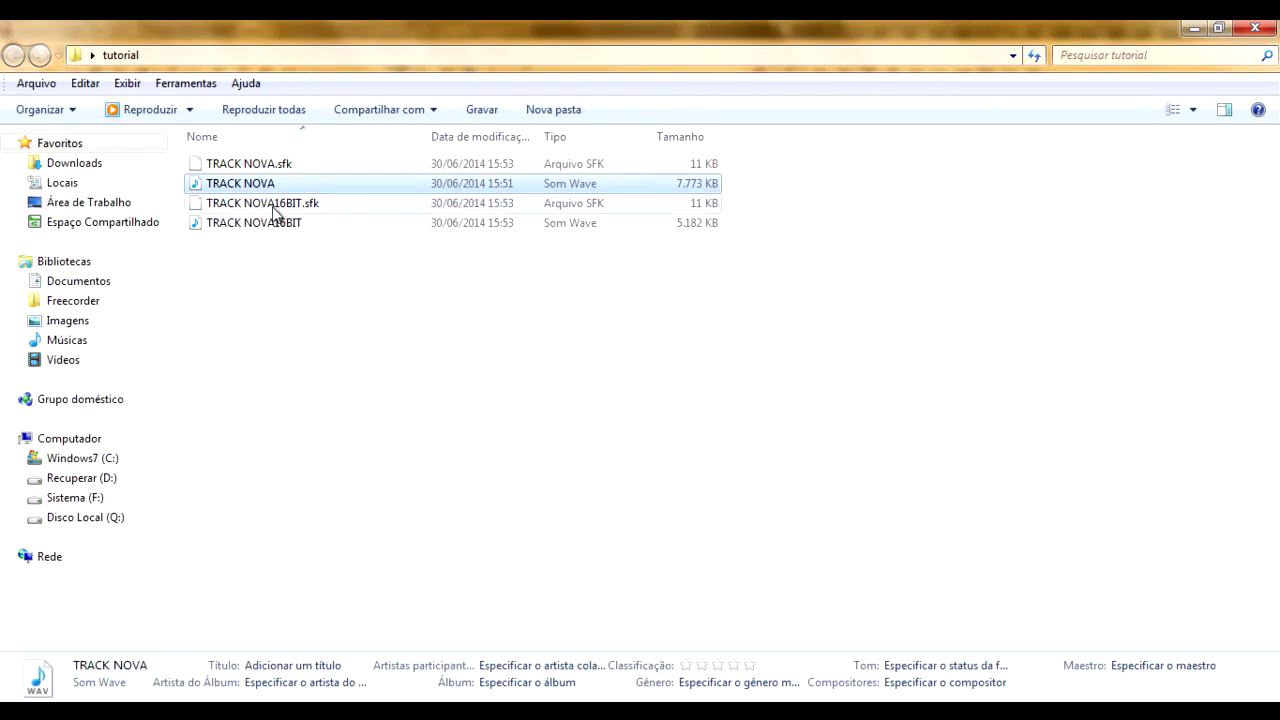
Step: Delete the TRACK NOVA.sfk and TRACK NOVA16BIT.sfk files from the tutorial folder
left_click(273, 205)
left_click(262, 164, "ctrl")
key("Delete")
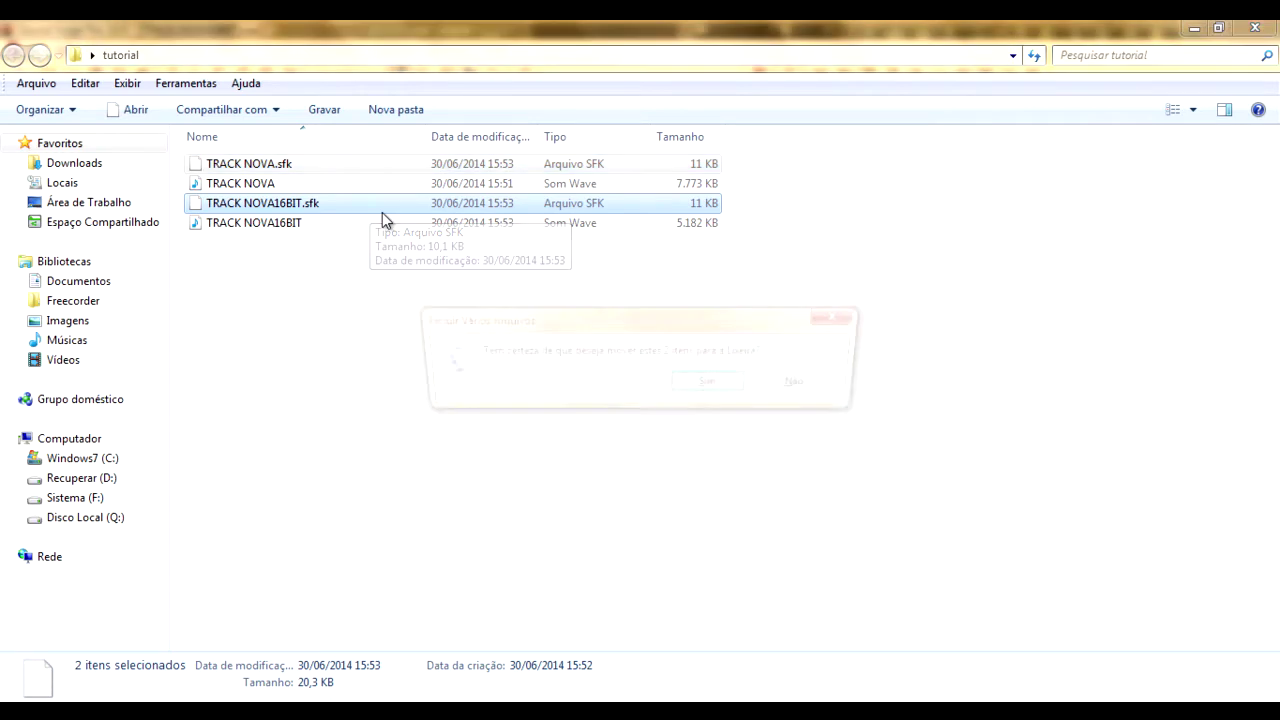
key("Return")
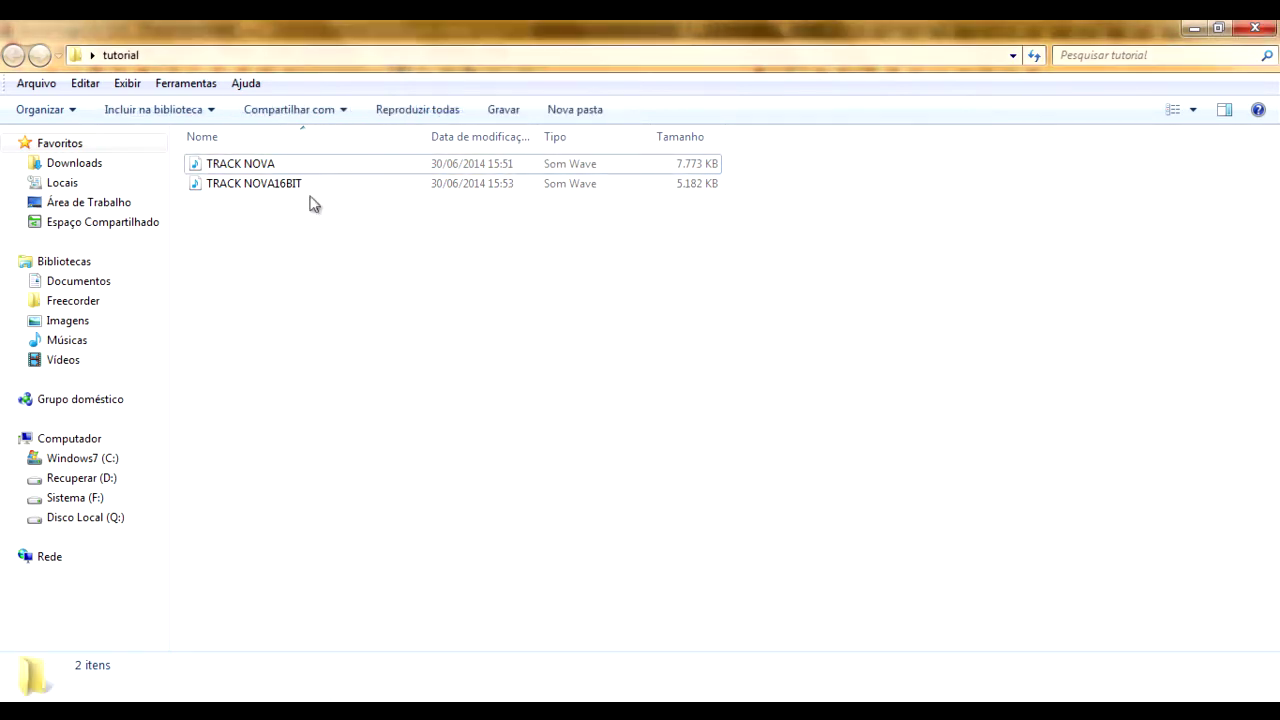
left_click(248, 167)
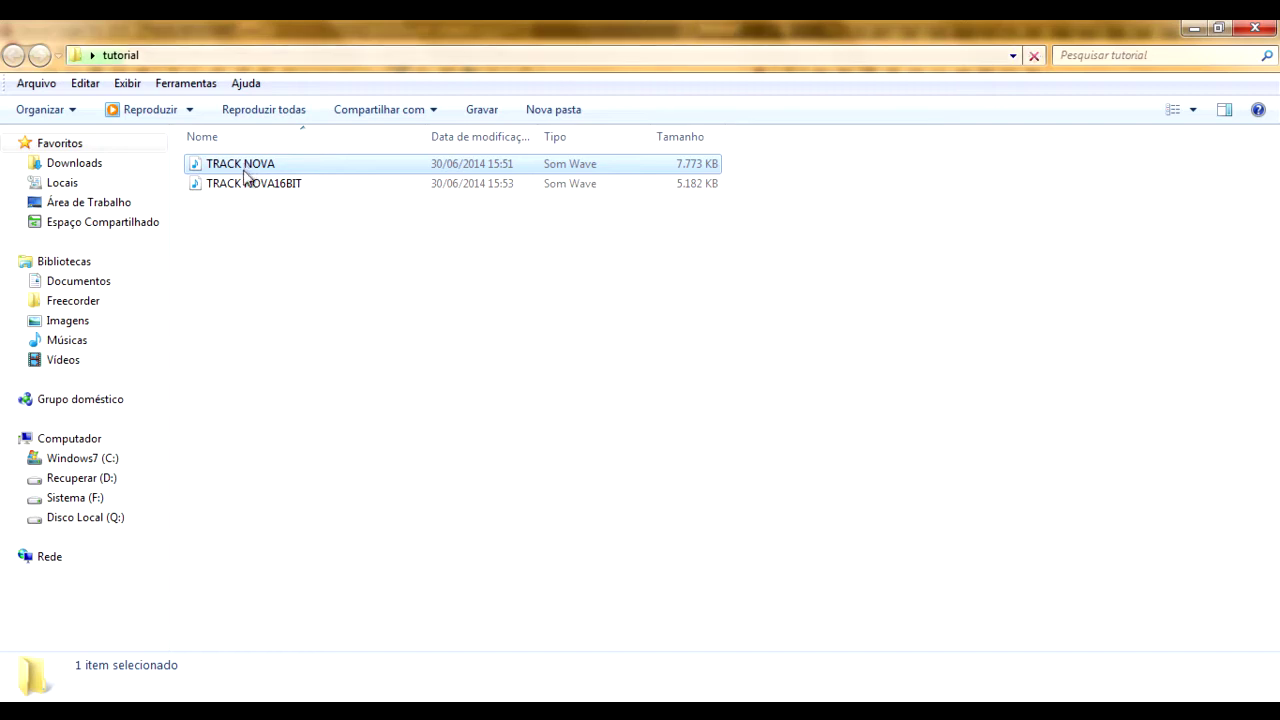
left_click(252, 188)
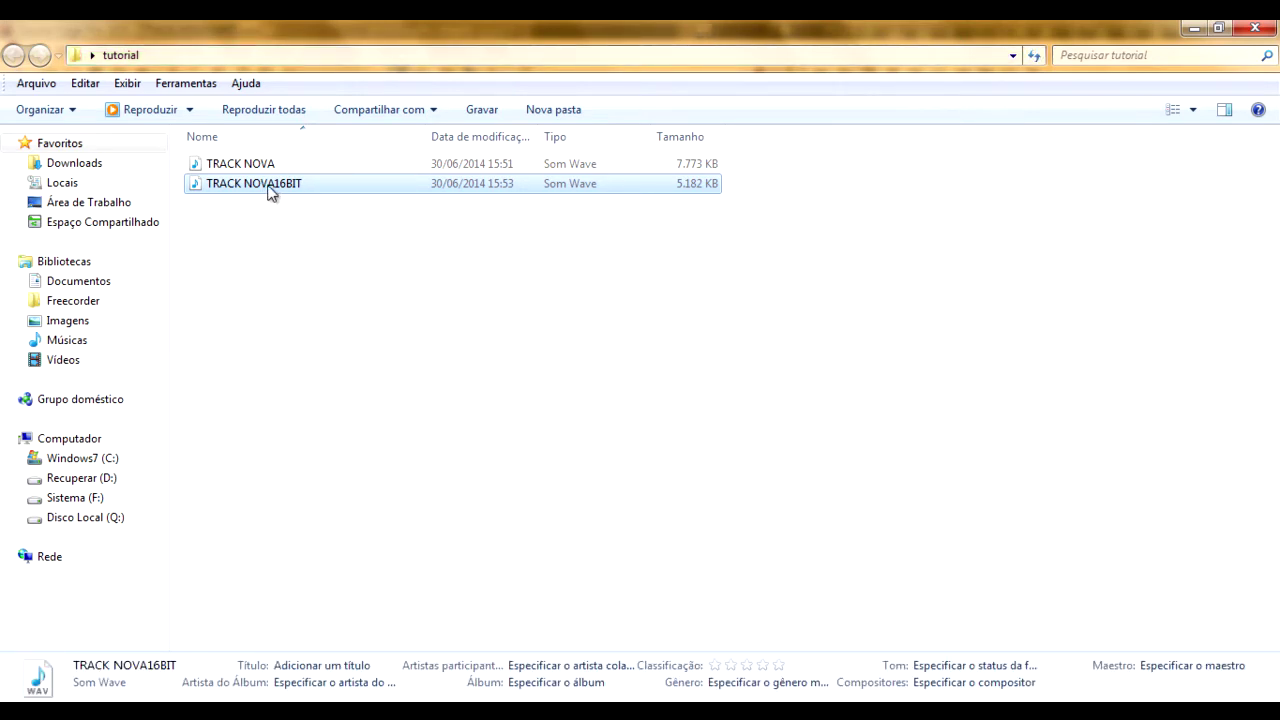
left_click(303, 290)
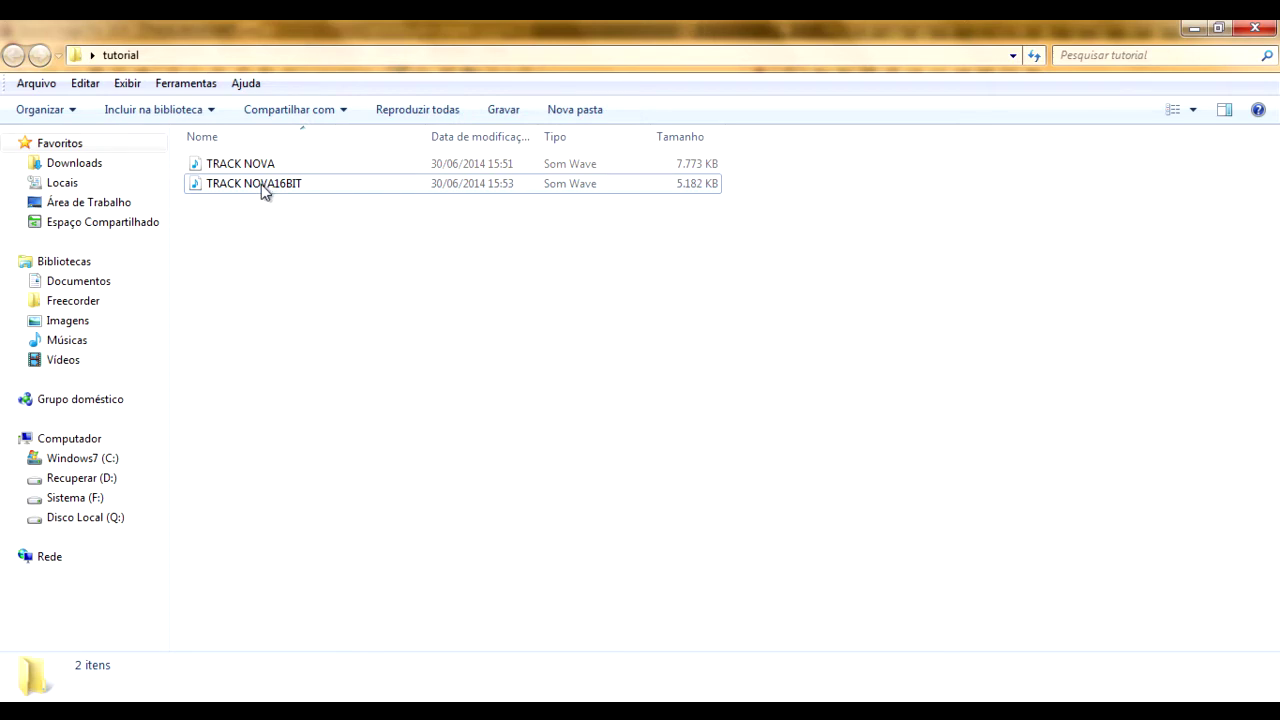
Step: Convert the TRACK NOVA16BIT wave file with dBpoweramp to mp3 (Lame) at a constant 320 kbps in the original folder
left_click(261, 184)
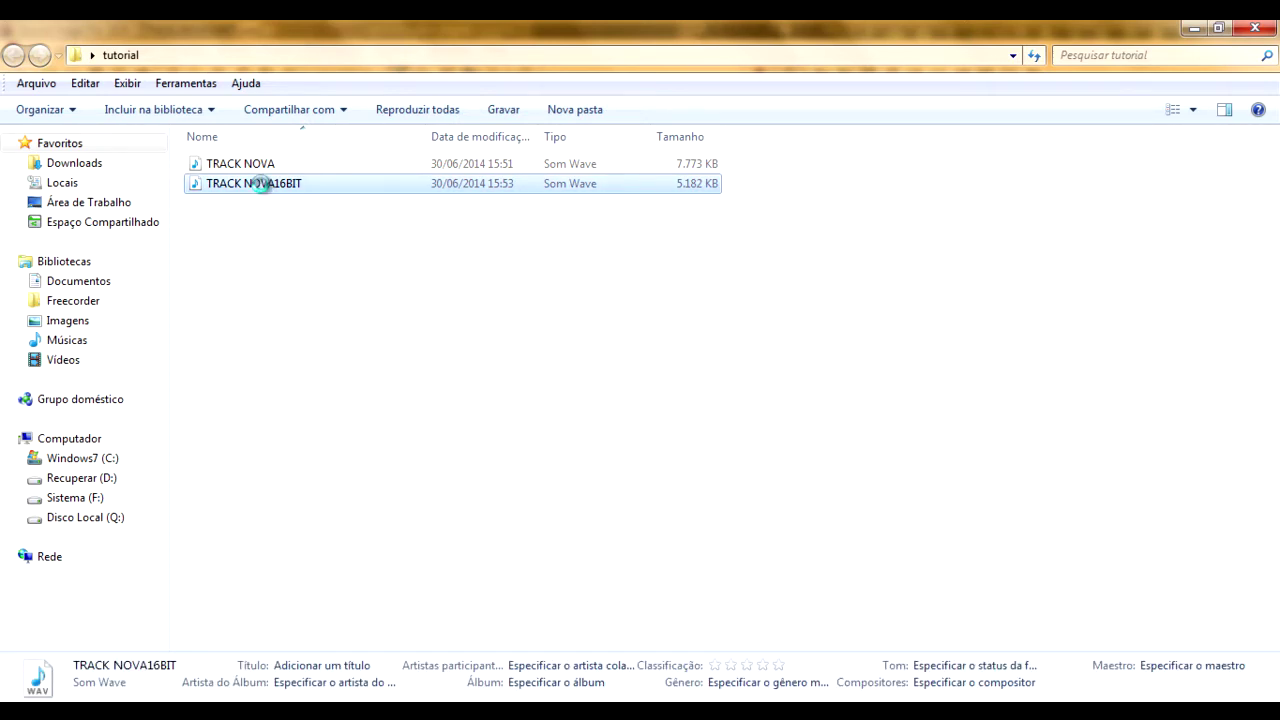
right_click(260, 184)
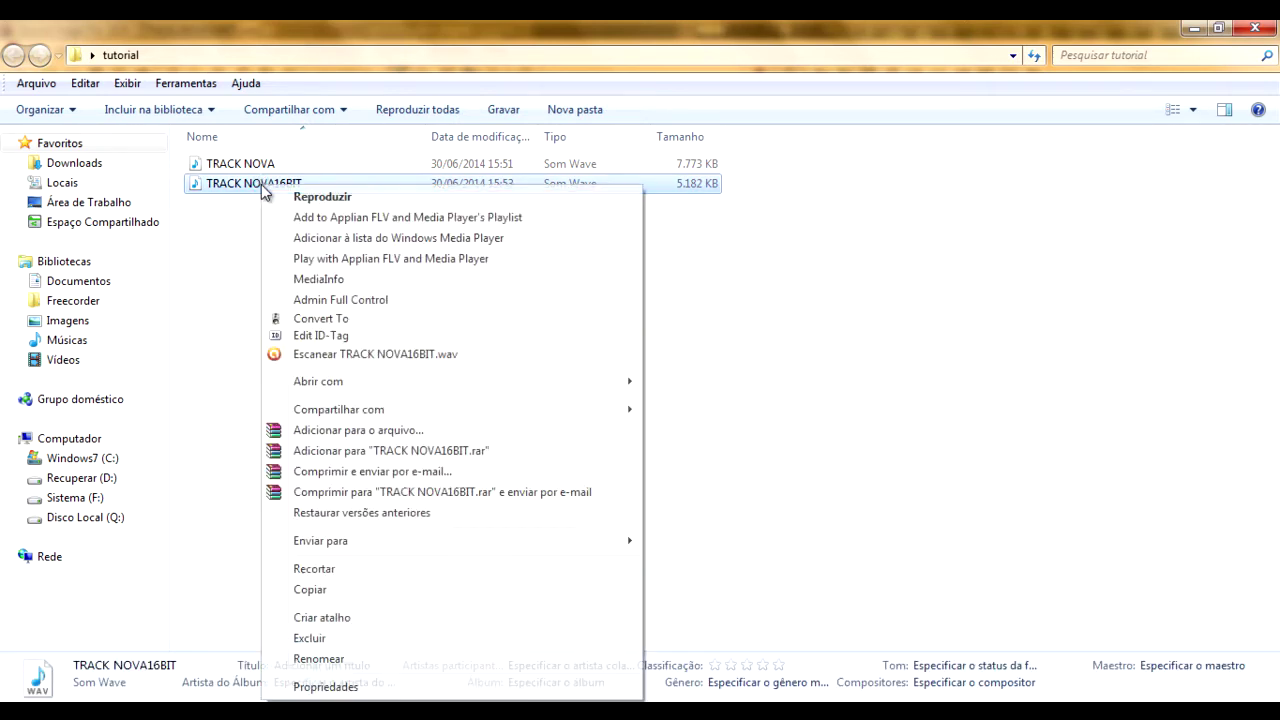
left_click(321, 318)
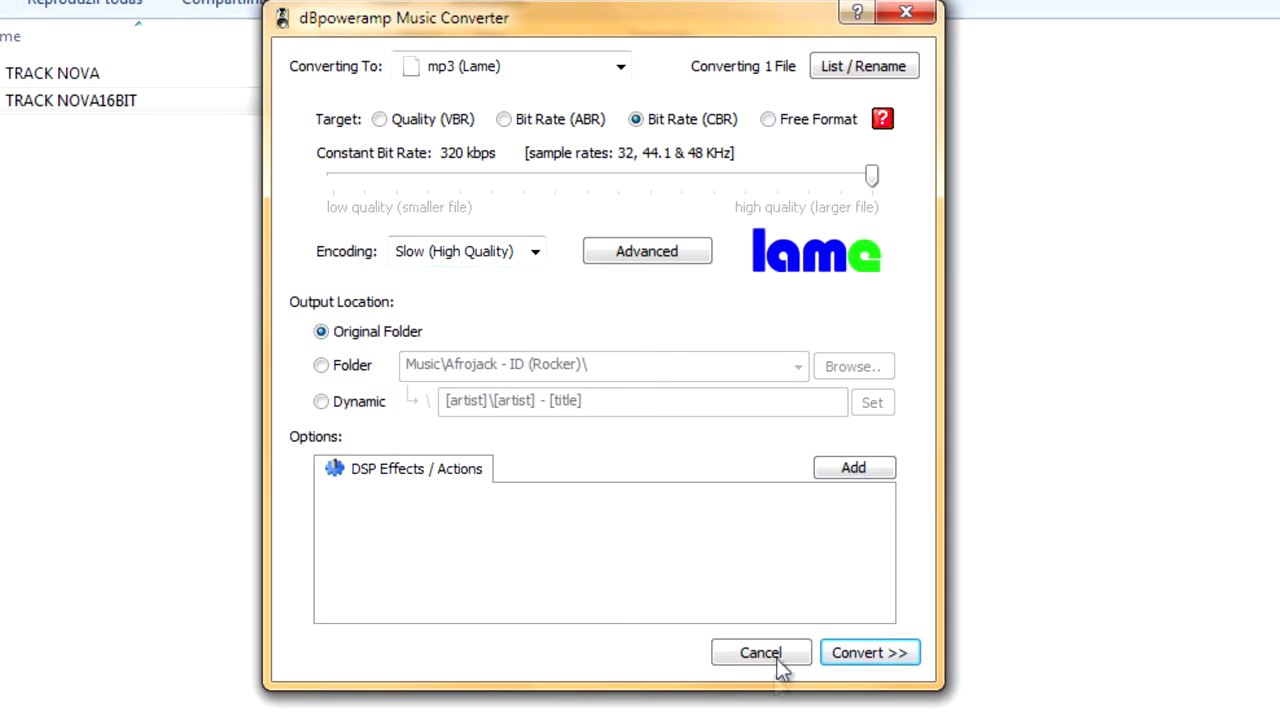
left_click(892, 655)
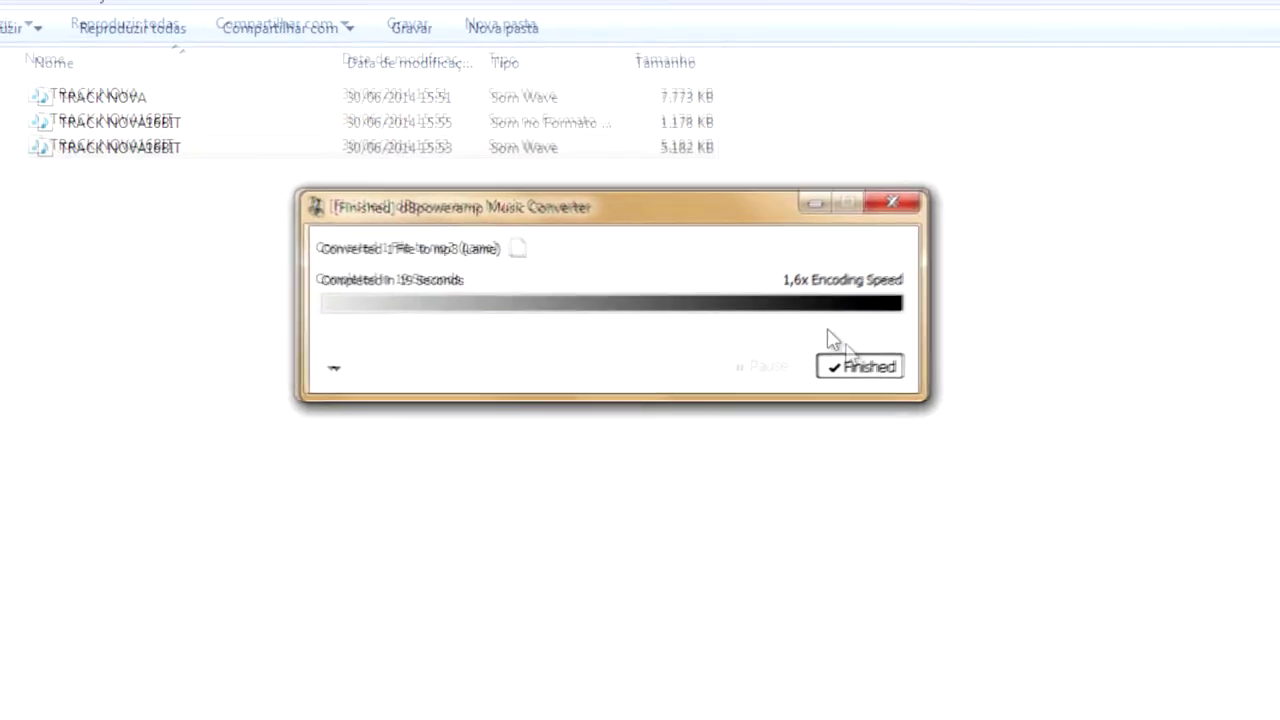
left_click(855, 362)
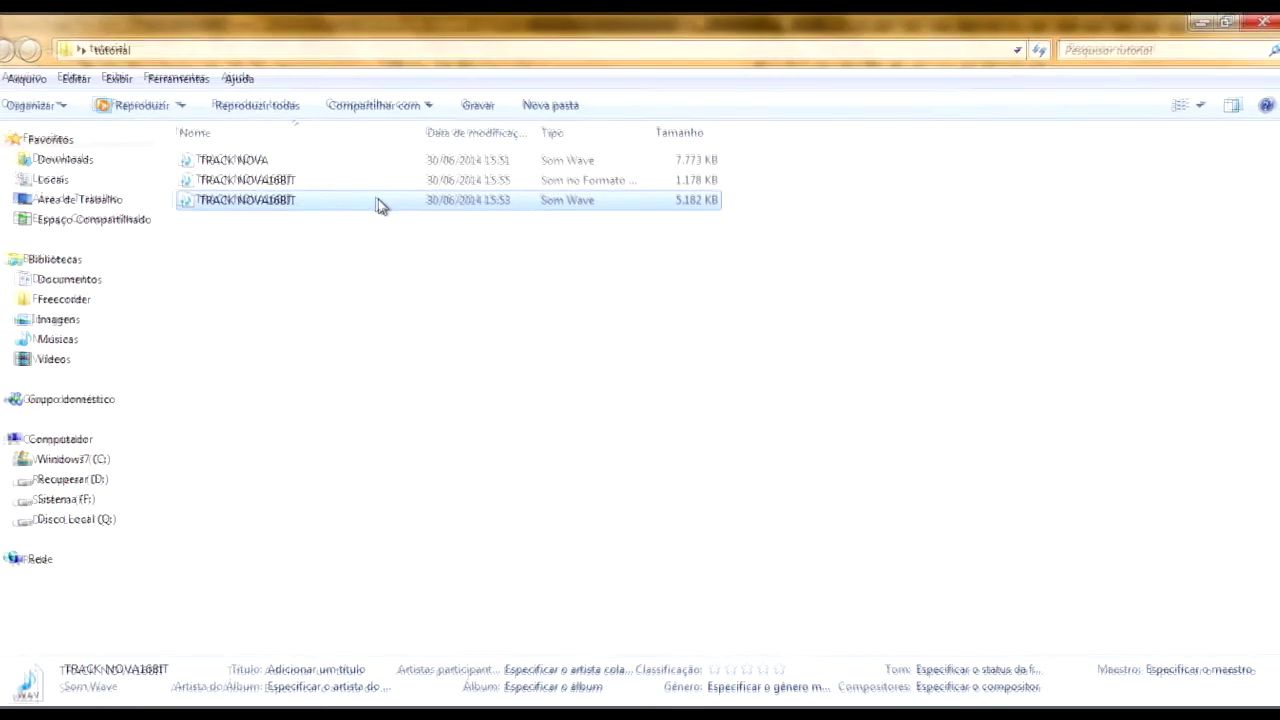
Step: Rename the converted mp3 file as TRACK NOVAmp3
left_click(218, 121)
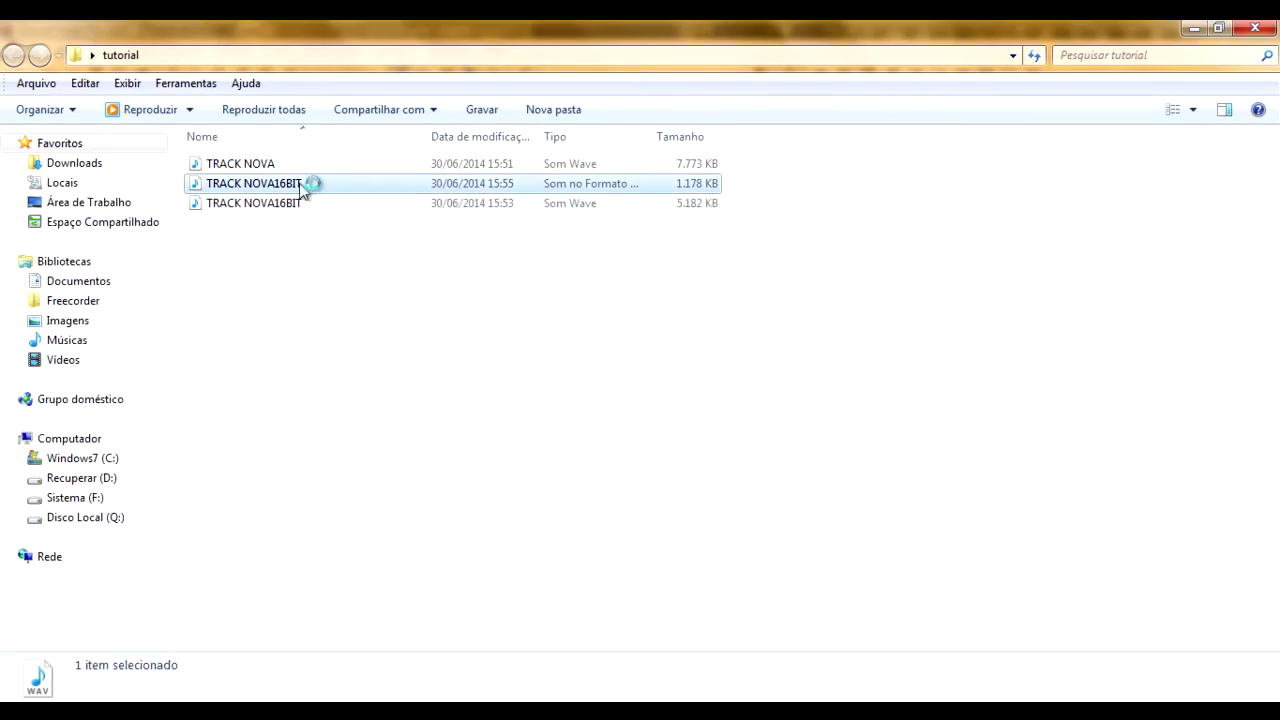
left_click(302, 185)
left_click(301, 185)
key("BackSpace")
key("BackSpace")
key("BackSpace")
key("BackSpace")
key("BackSpace")
type("mp3")
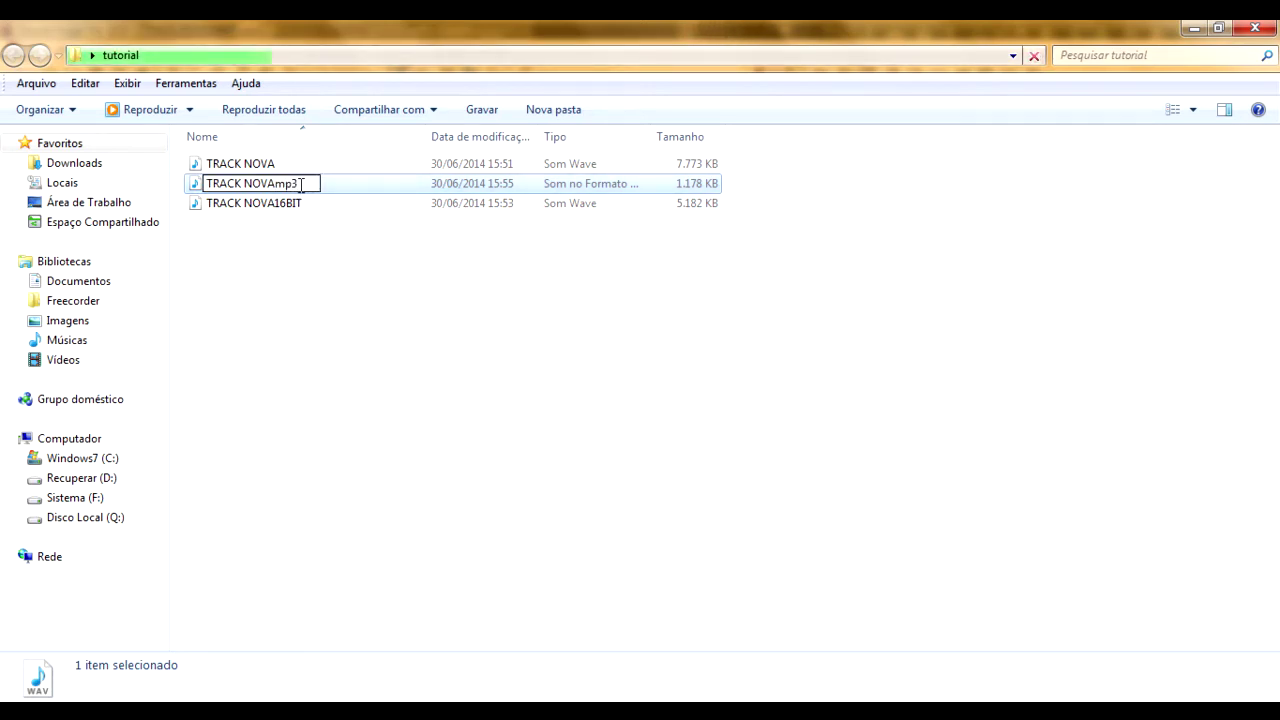
key("Return")
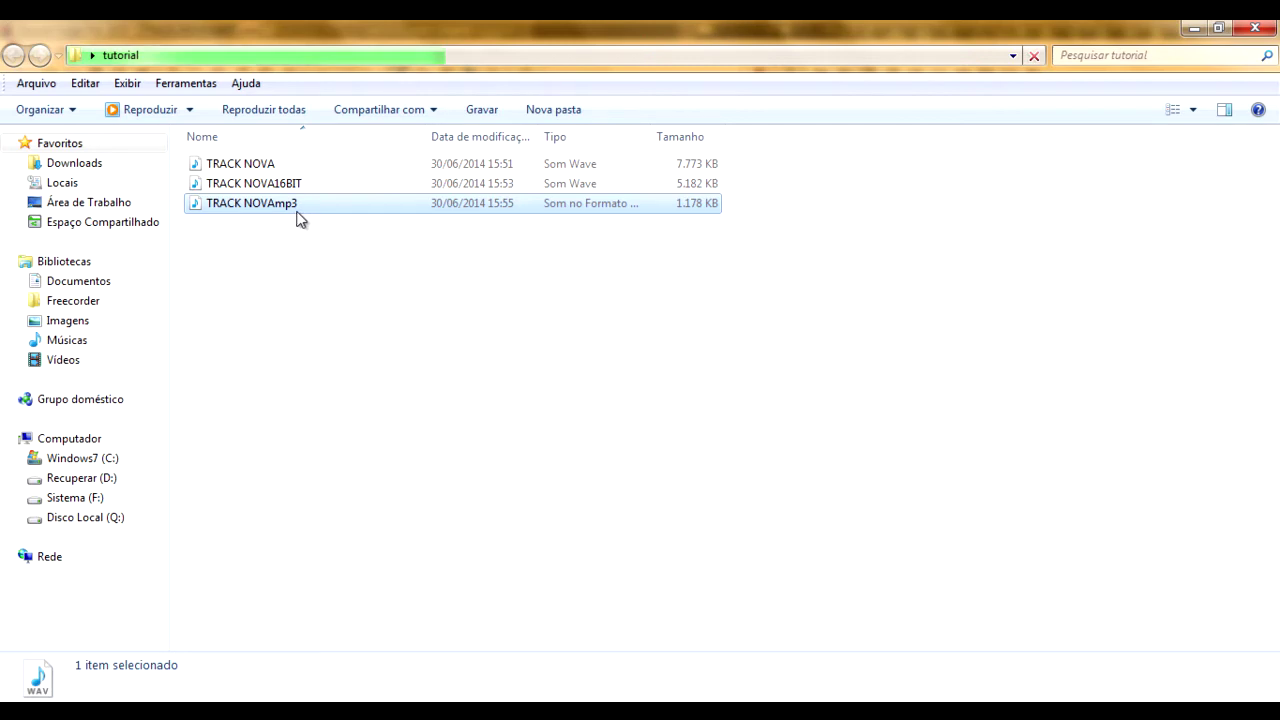
Step: Compare the types and sizes of the three TRACK NOVA audio files and examine the mp3 file's audio properties
left_click(237, 168)
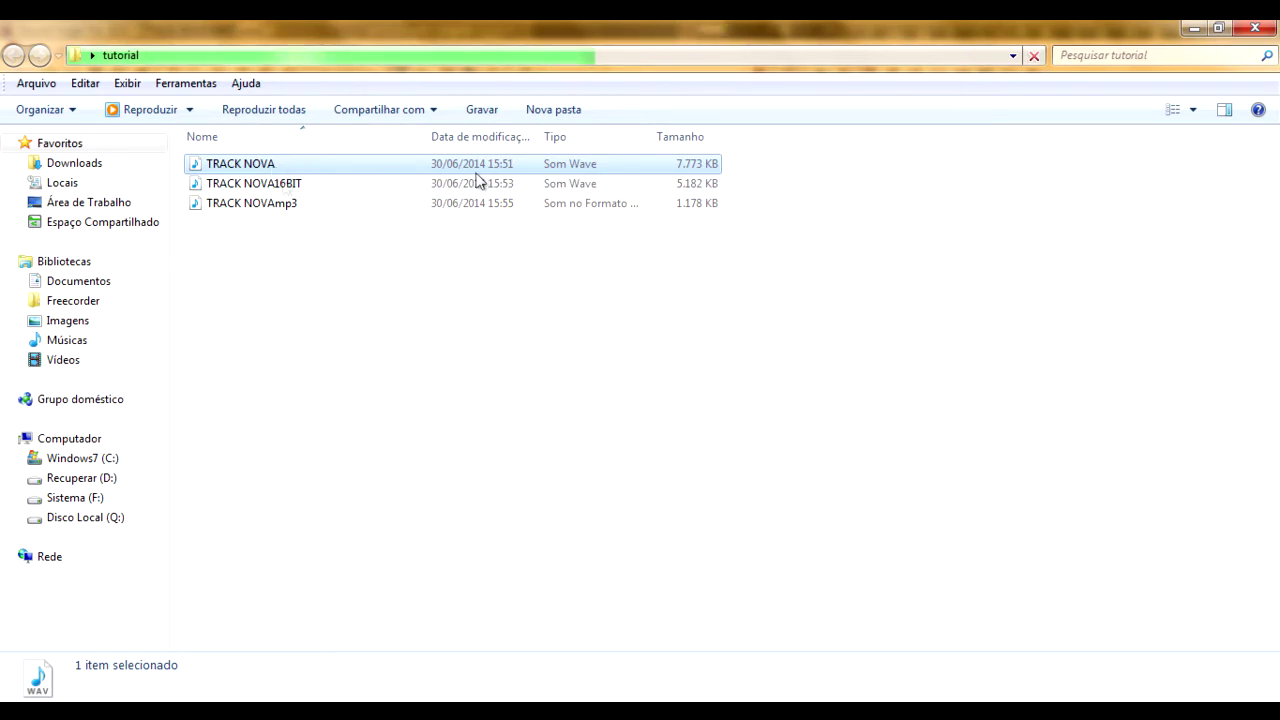
left_click(253, 186)
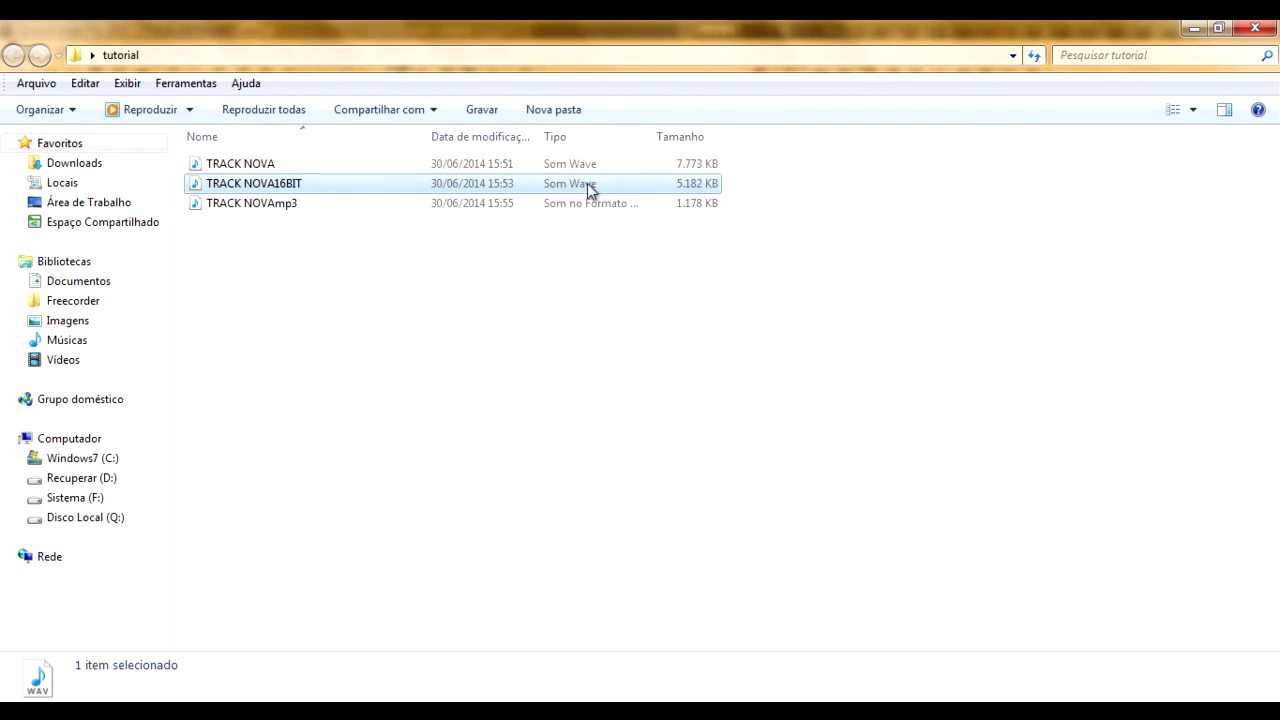
left_click(277, 203)
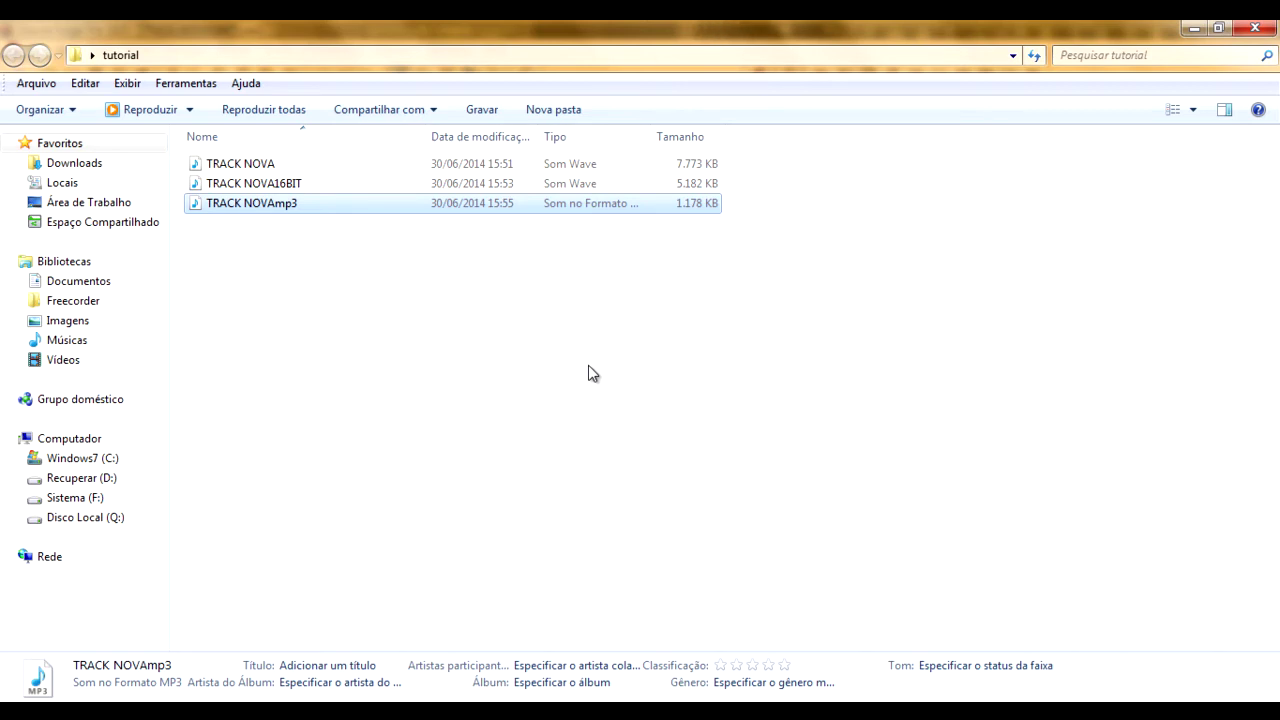
left_click(250, 168)
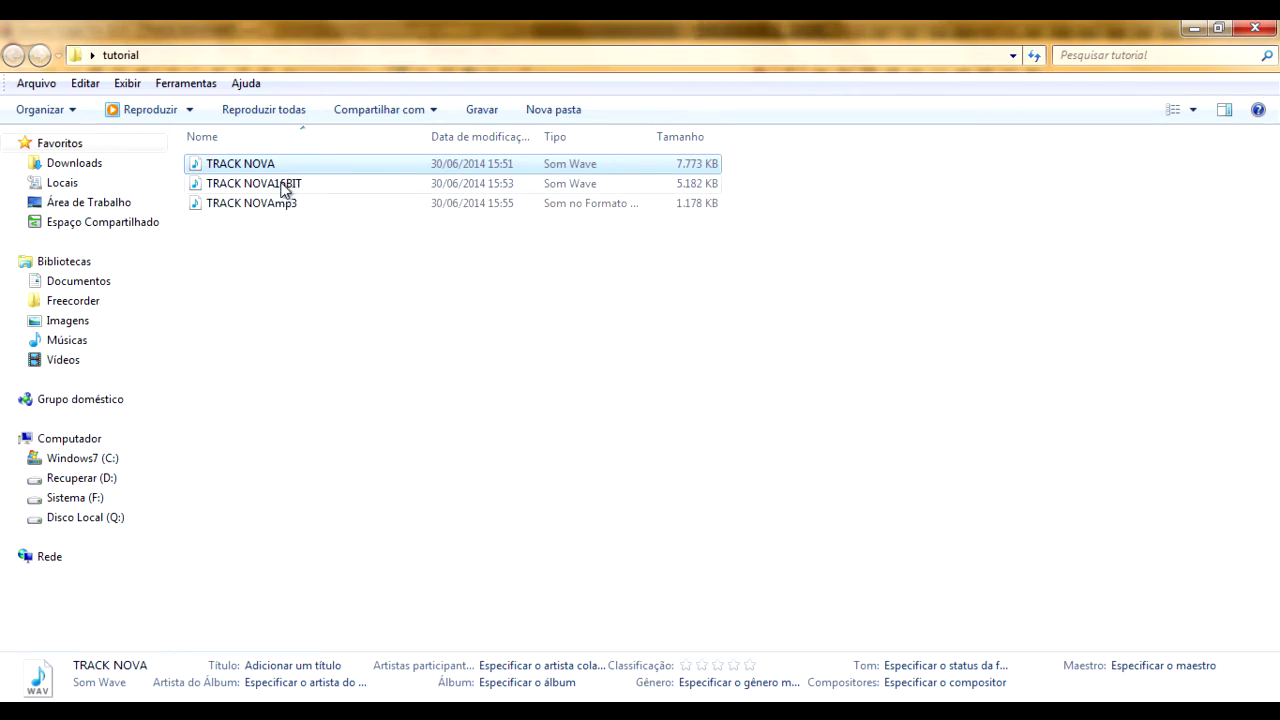
mouse_move(282, 191)
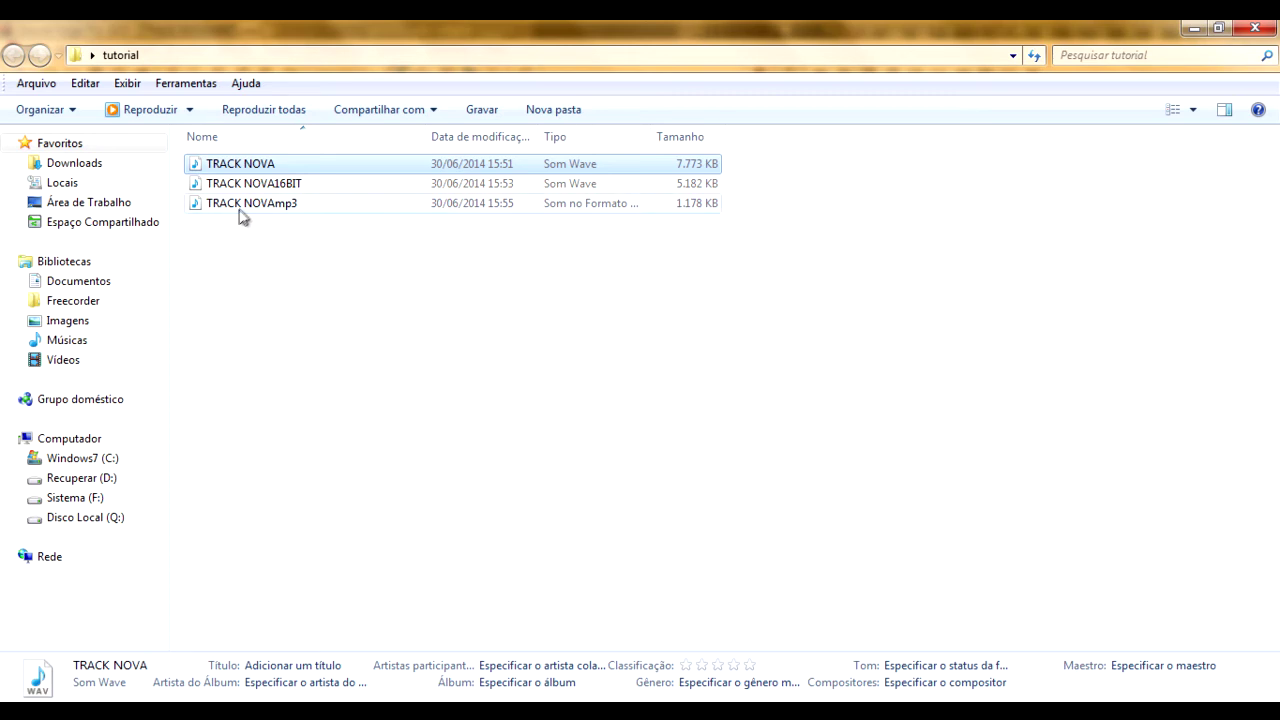
mouse_move(258, 207)
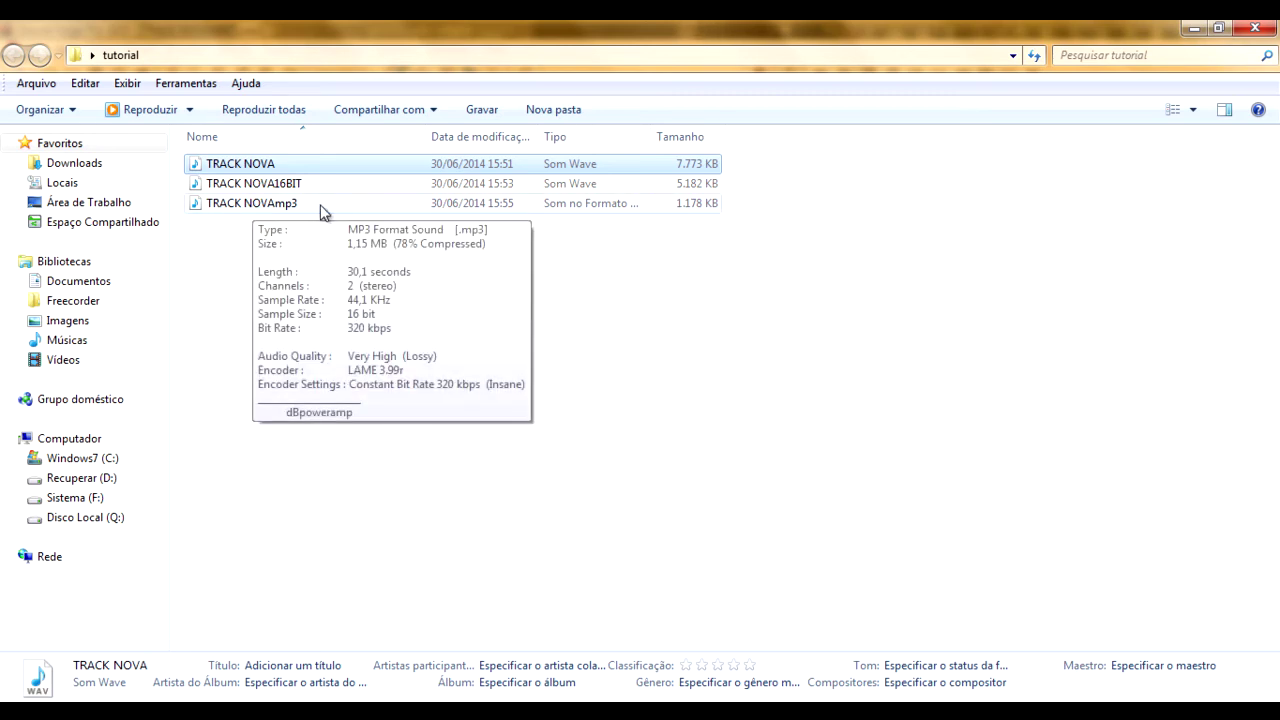
Step: Compress the TRACK NOVAmp3 audio file into a ZIP archive in the tutorial folder
left_click(269, 204)
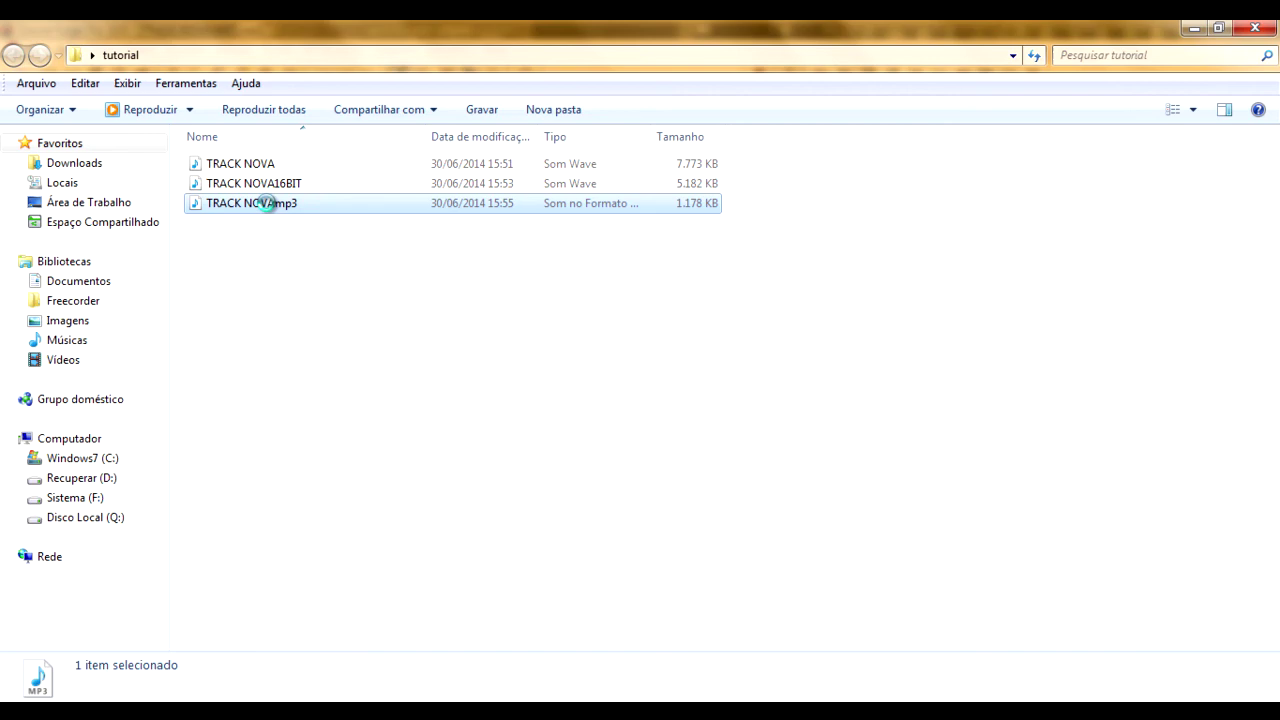
right_click(268, 203)
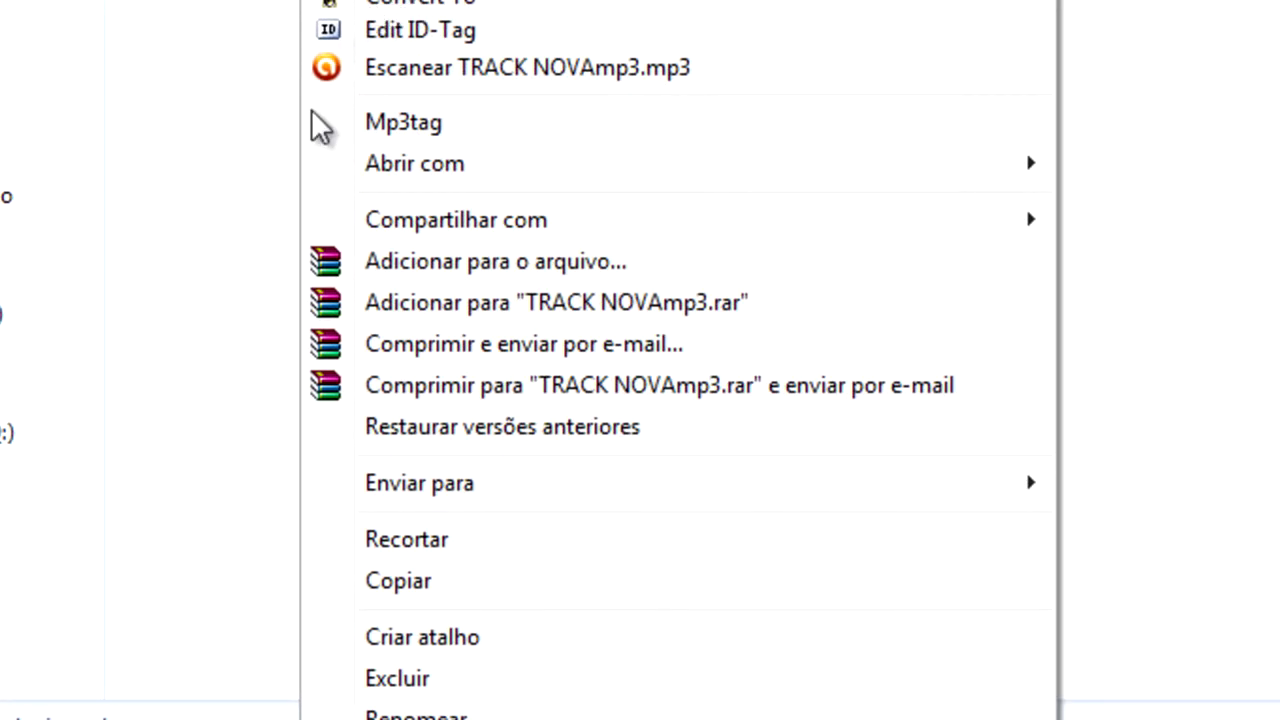
left_click(452, 264)
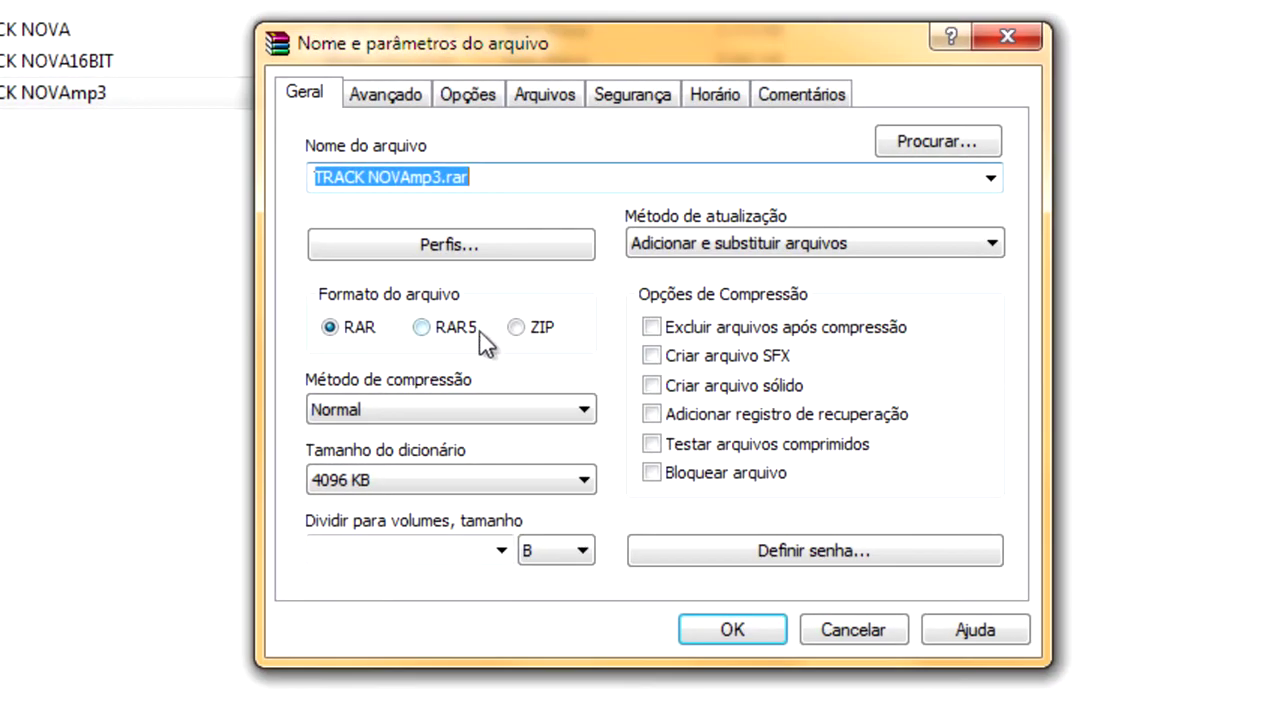
left_click(516, 327)
left_click(731, 622)
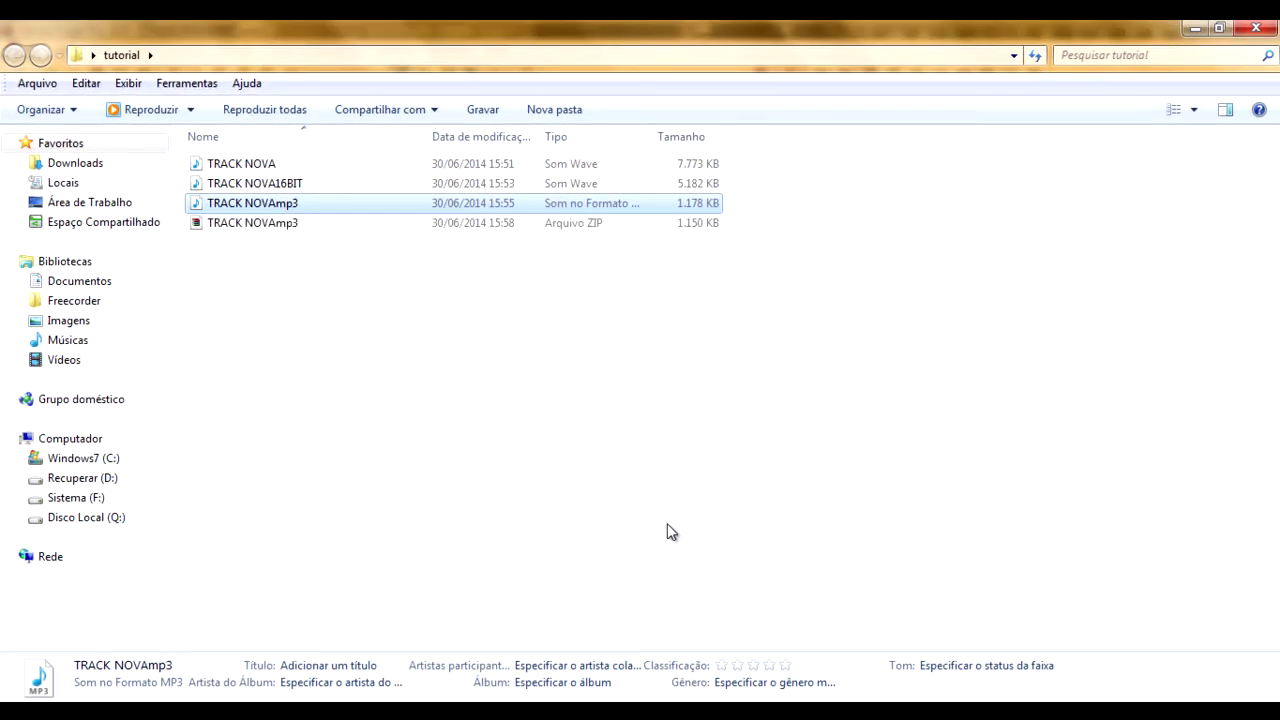
Step: Compare the TRACK NOVAmp3 ZIP archive's details with those of the mp3 file
left_click(312, 226)
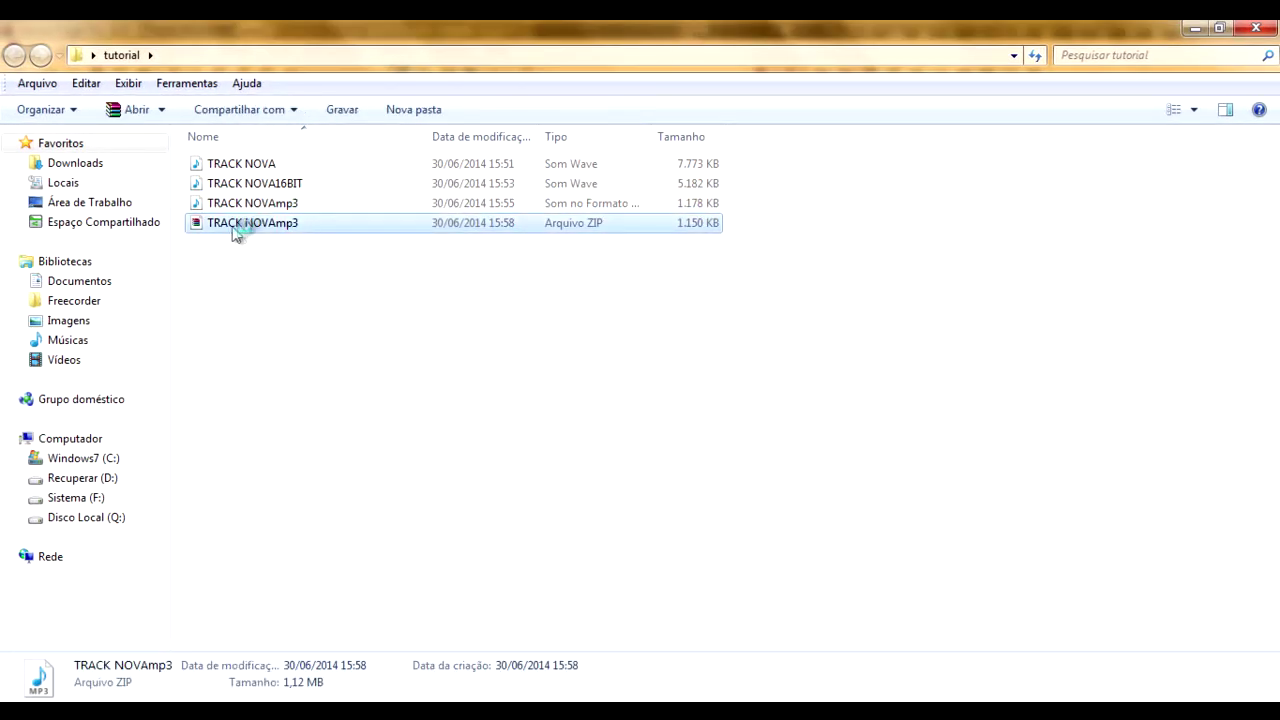
left_click(259, 204)
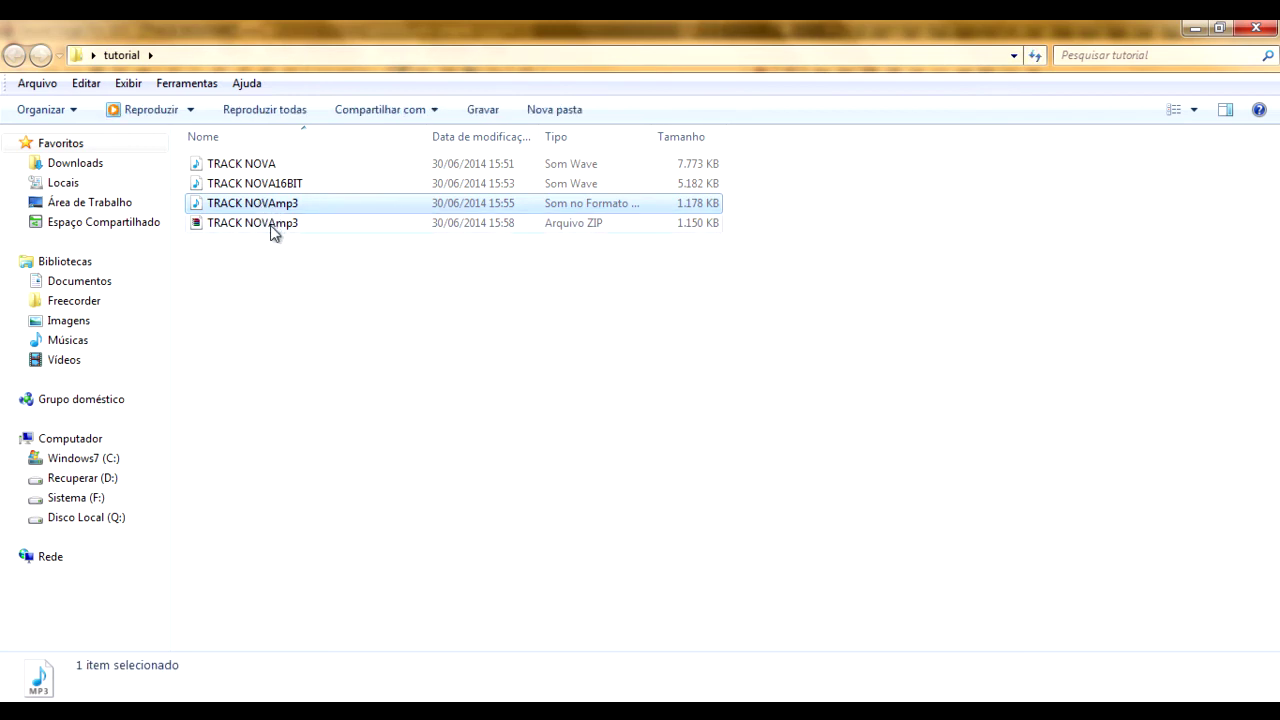
left_click(273, 229)
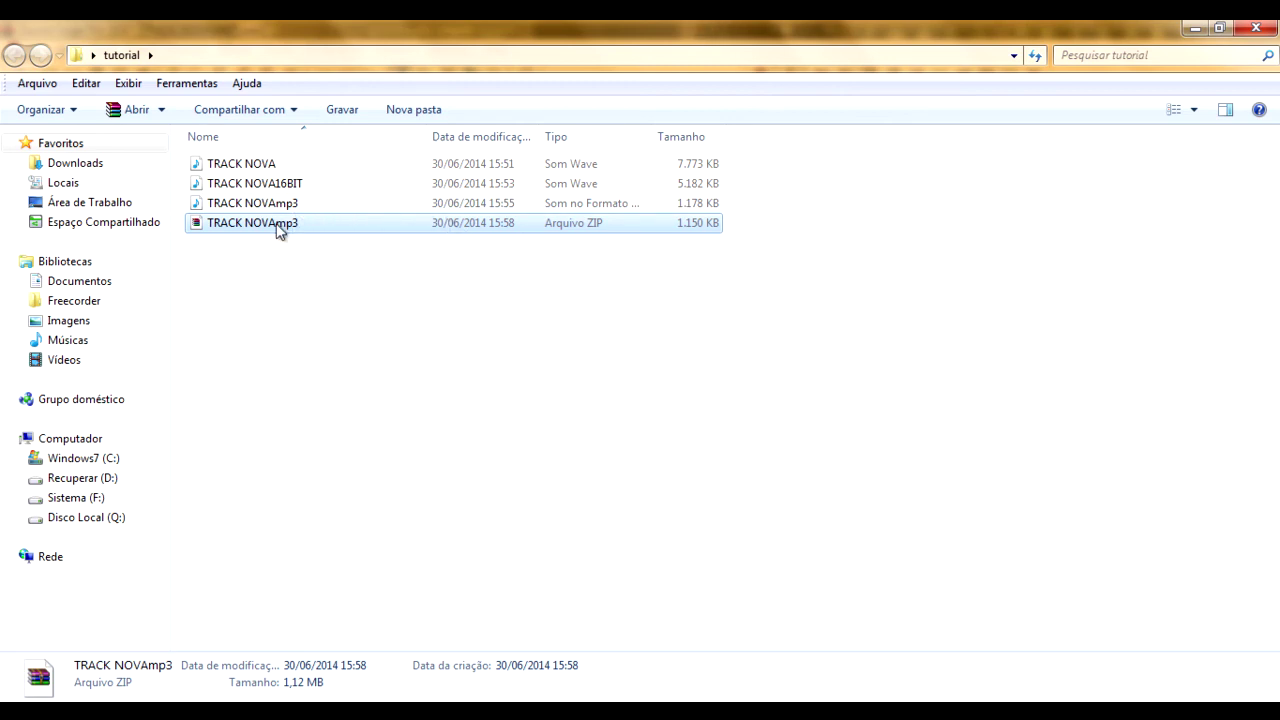
mouse_move(257, 210)
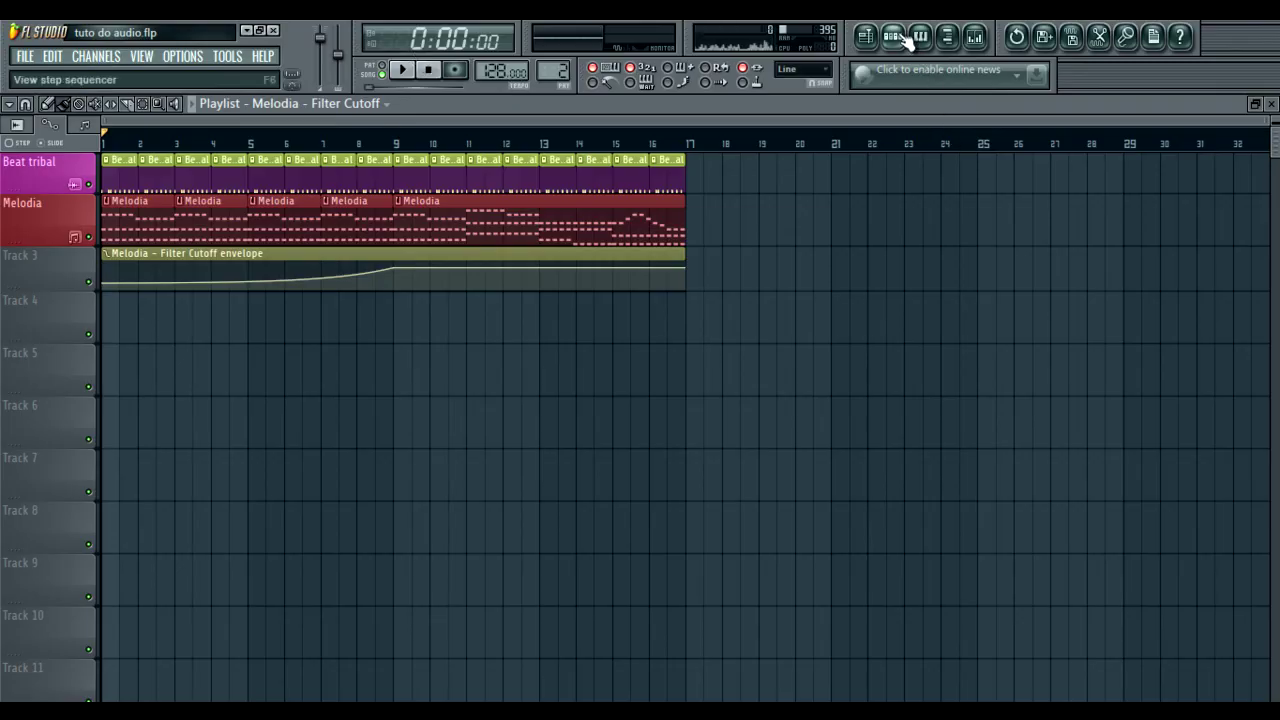
left_click(892, 38)
left_click(892, 38)
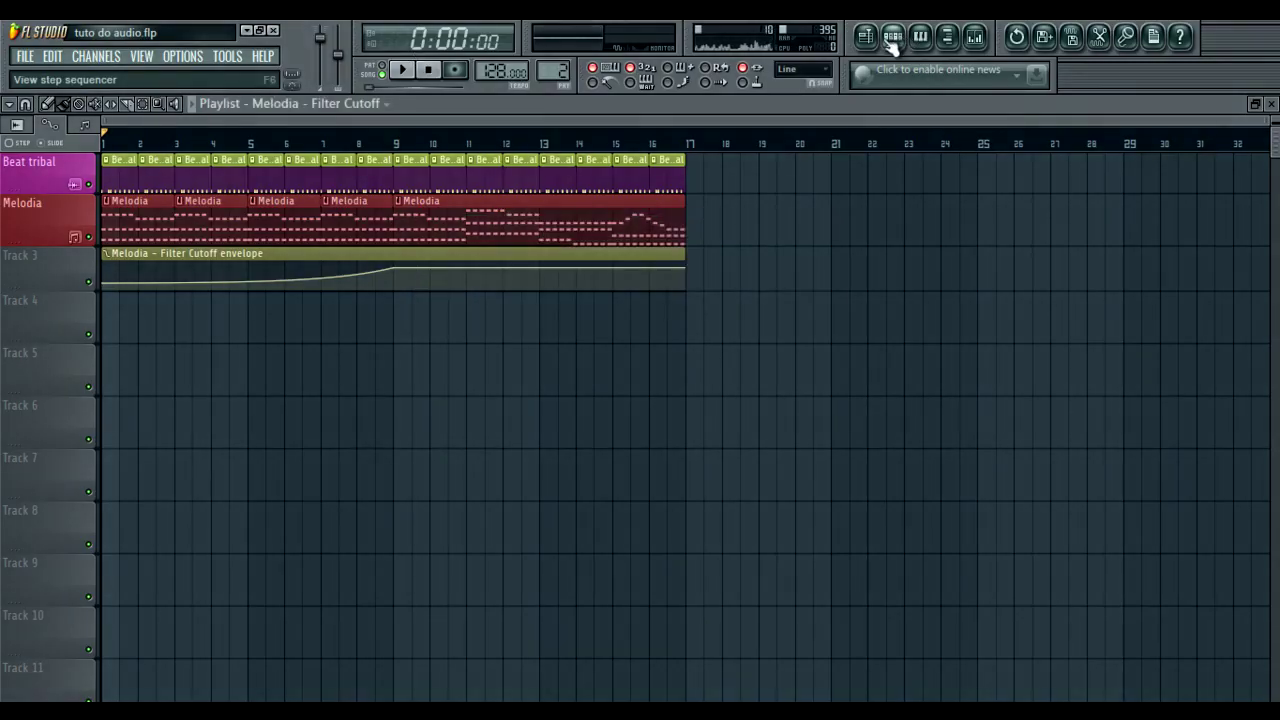